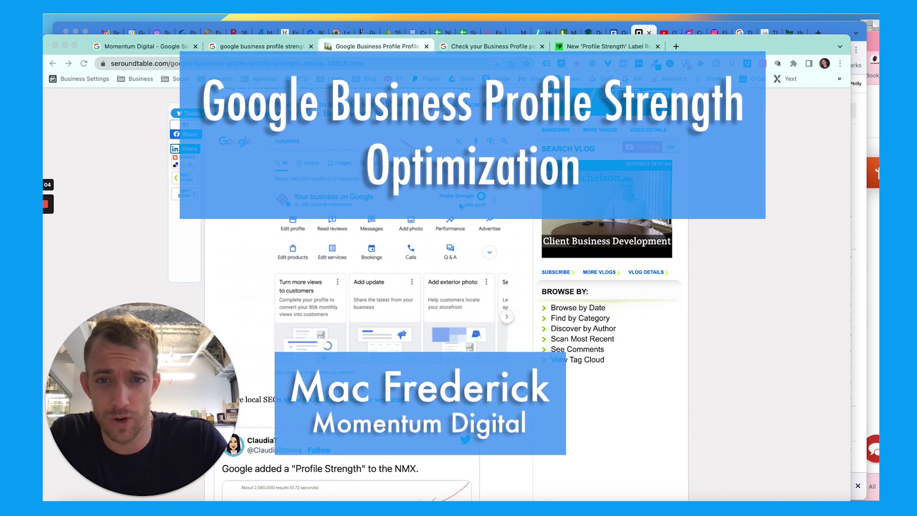
- Return to the Momentum Digital search results and view the Profile Strength ring and Complete Info prompt
{"action": "scroll", "coordinate": [457, 207], "scroll_direction": "up", "scroll_amount": 1}
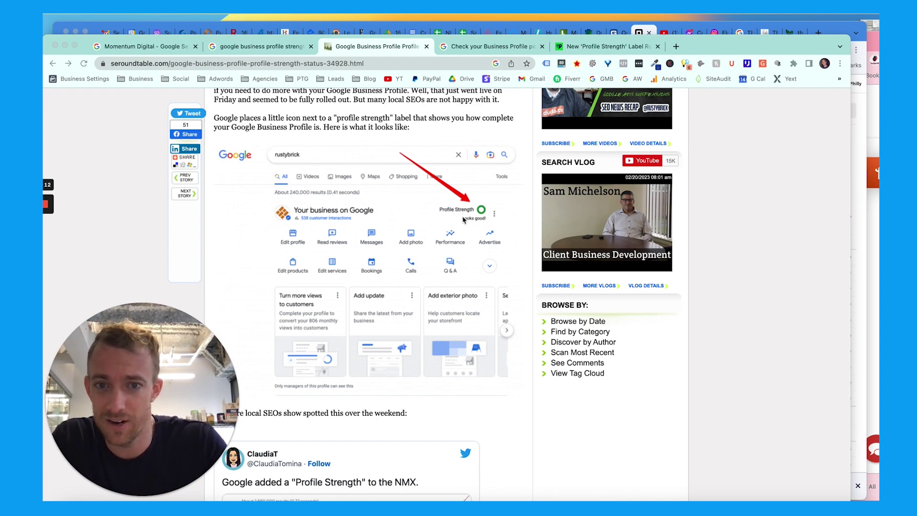
{"action": "scroll", "coordinate": [464, 219], "scroll_direction": "down", "scroll_amount": 1}
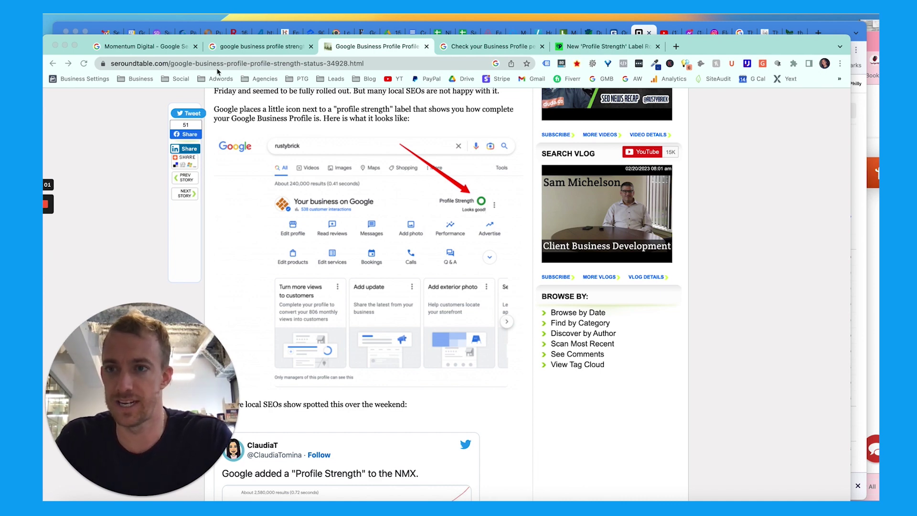
{"action": "left_click", "coordinate": [167, 50]}
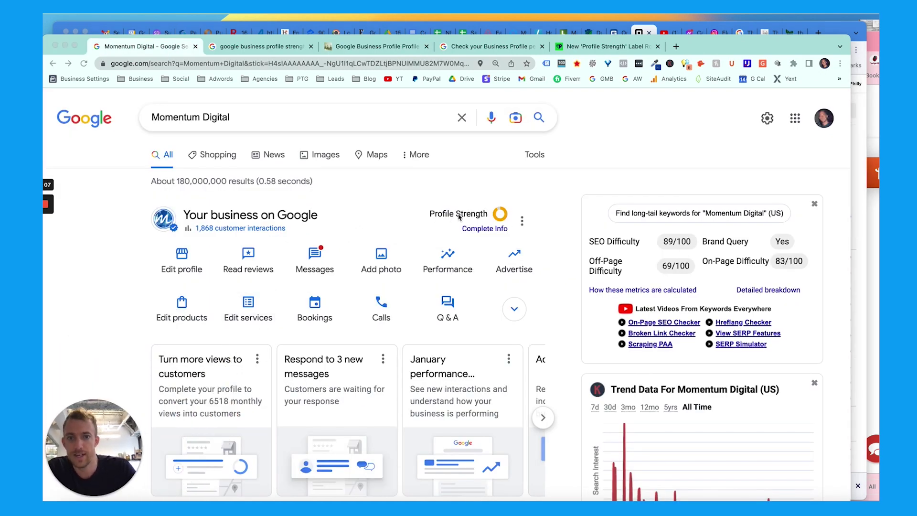
{"action": "scroll", "coordinate": [488, 217], "scroll_direction": "down", "scroll_amount": 1}
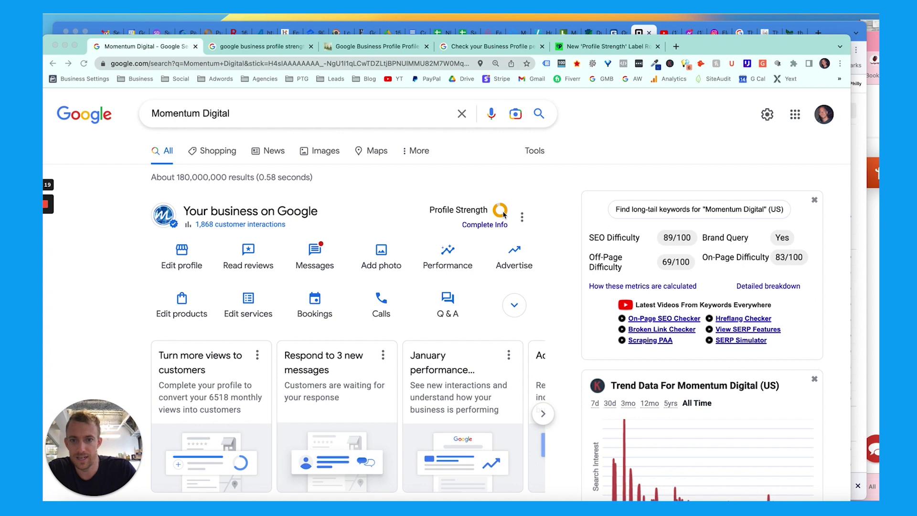
- Search 'google my business' in a new tab
{"action": "left_click", "coordinate": [676, 47]}
{"action": "type", "text": "google ny"}
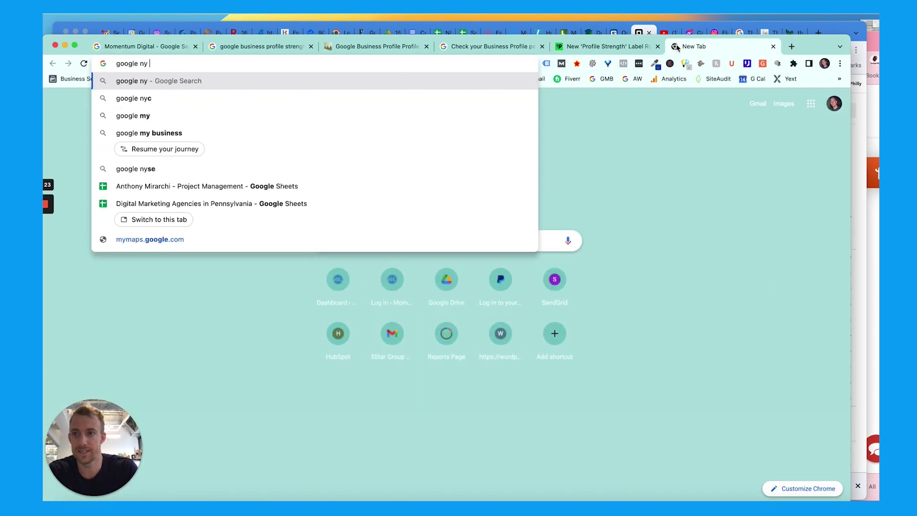
{"action": "key", "text": "BackSpace"}
{"action": "key", "text": "BackSpace"}
{"action": "type", "text": "my business"}
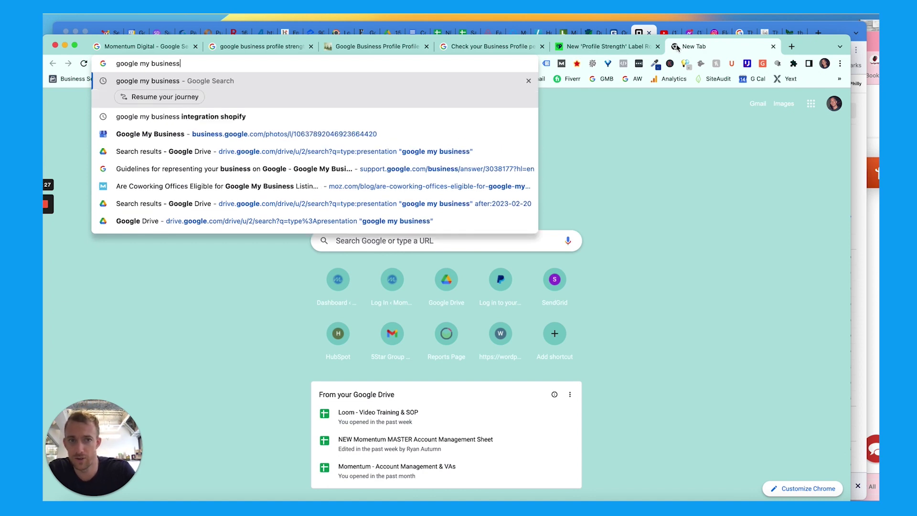
{"action": "key", "text": "Return"}
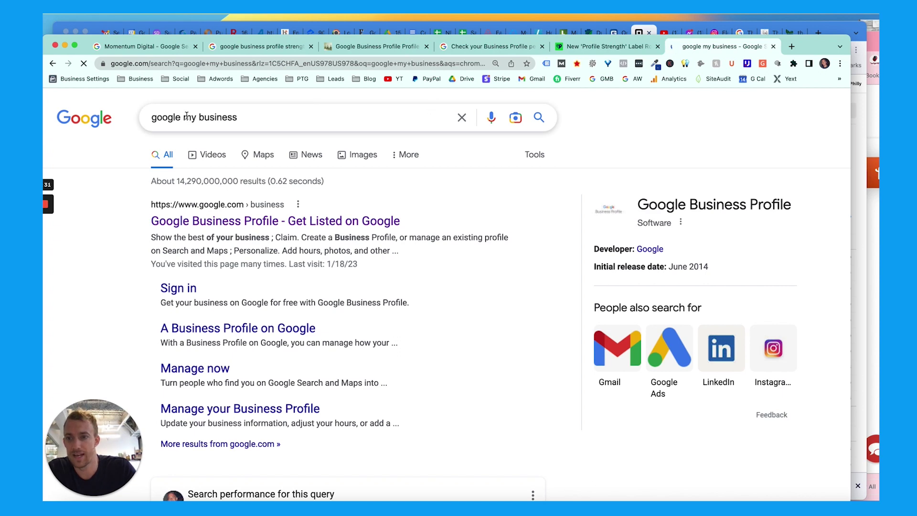
- Change the query to 'google business profile' and browse the results
{"action": "key", "text": "shift+super+Right"}
{"action": "type", "text": "business prof"}
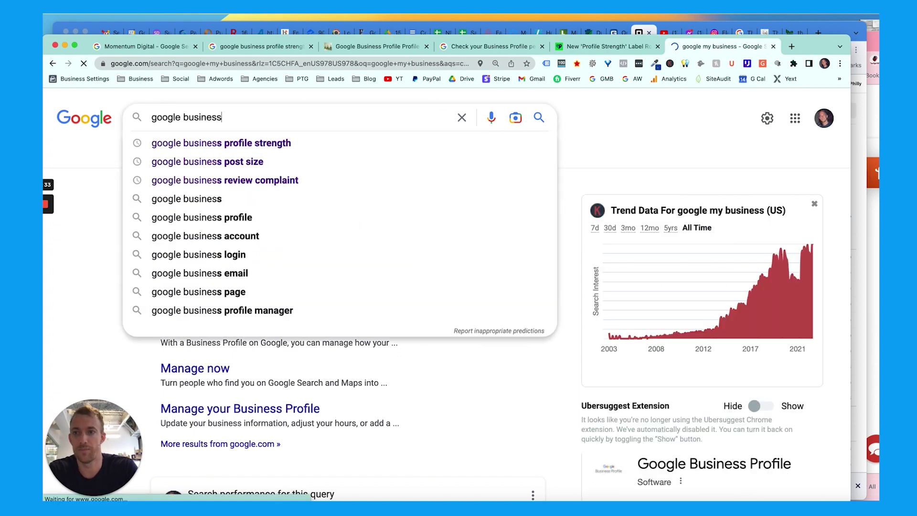
{"action": "type", "text": "ile"}
{"action": "key", "text": "Return"}
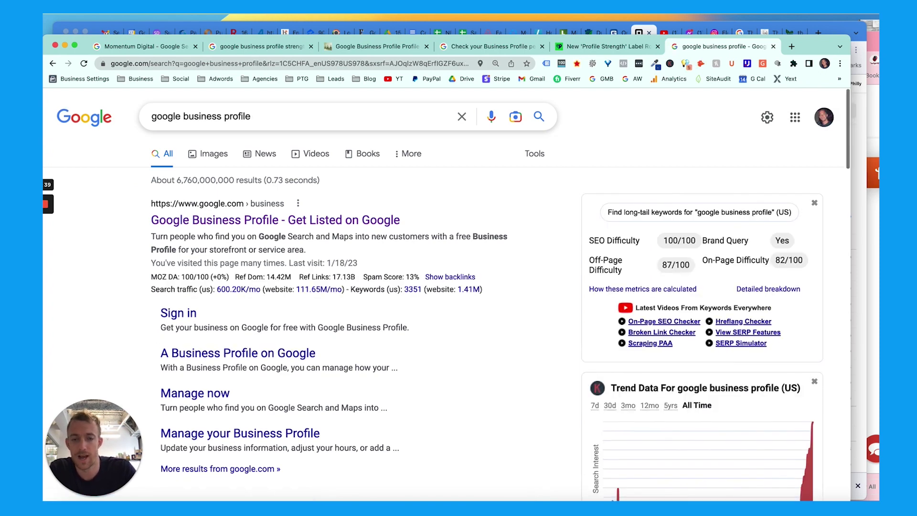
{"action": "scroll", "coordinate": [446, 287], "scroll_direction": "down", "scroll_amount": 1}
{"action": "scroll", "coordinate": [446, 286], "scroll_direction": "down", "scroll_amount": 4}
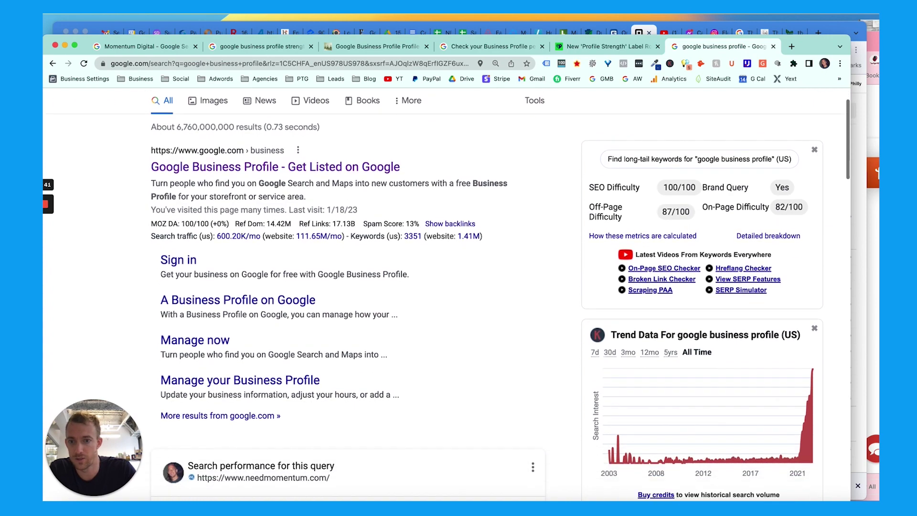
{"action": "scroll", "coordinate": [446, 287], "scroll_direction": "down", "scroll_amount": 2}
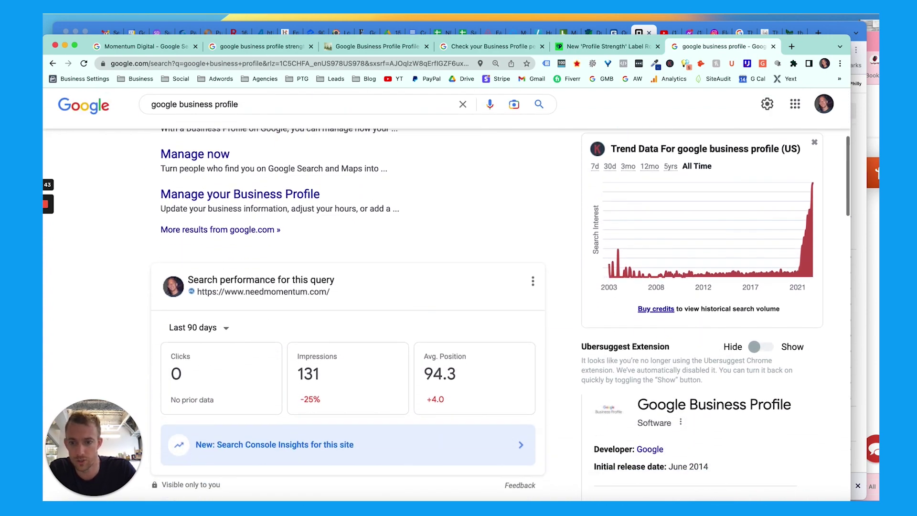
{"action": "scroll", "coordinate": [446, 286], "scroll_direction": "up", "scroll_amount": 7}
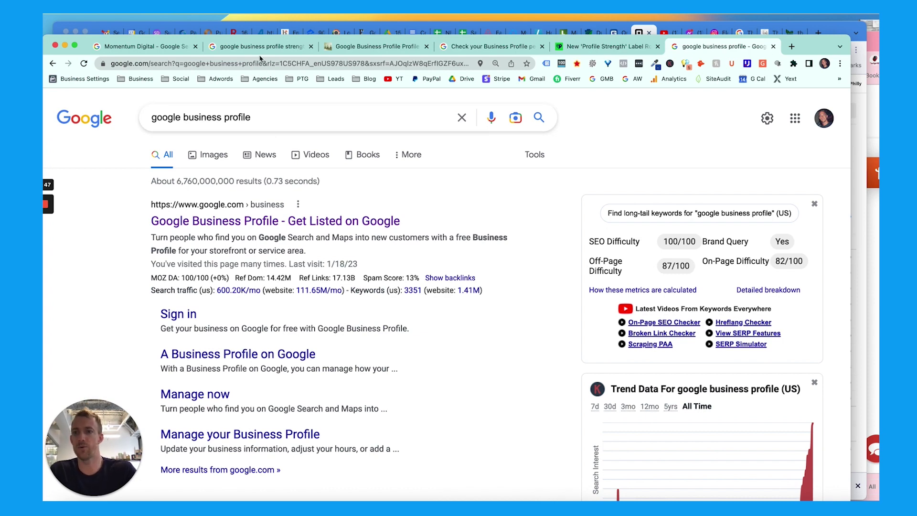
- Search 'my business', then 'momentum digital' to bring up the business panel
{"action": "triple_click", "coordinate": [265, 116]}
{"action": "type", "text": "my business"}
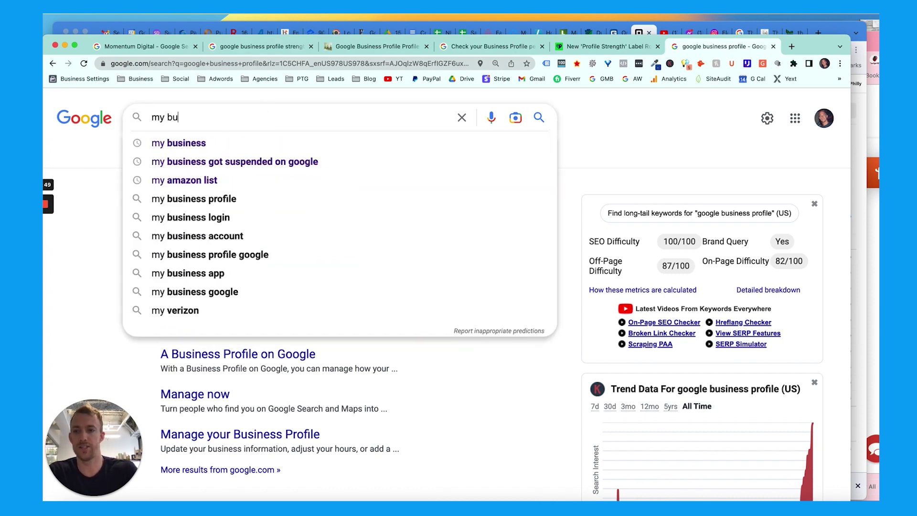
{"action": "key", "text": "Return"}
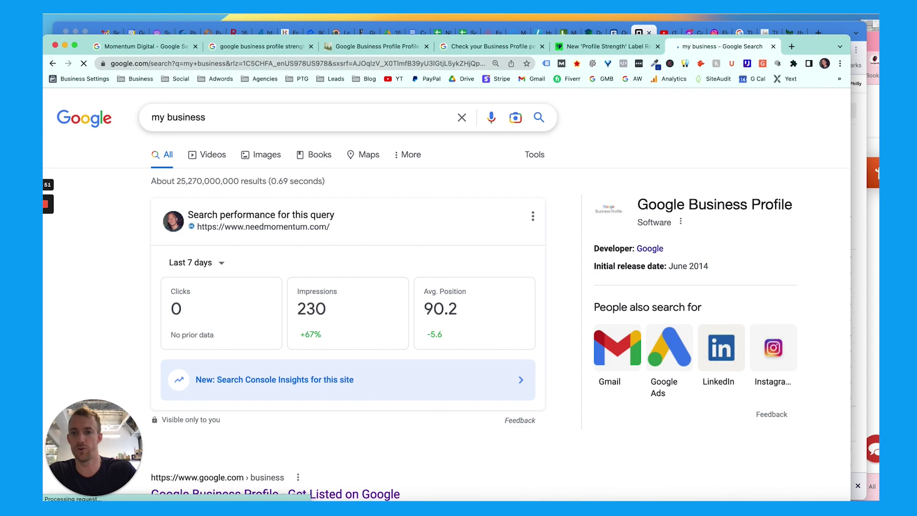
{"action": "scroll", "coordinate": [327, 135], "scroll_direction": "down", "scroll_amount": 10}
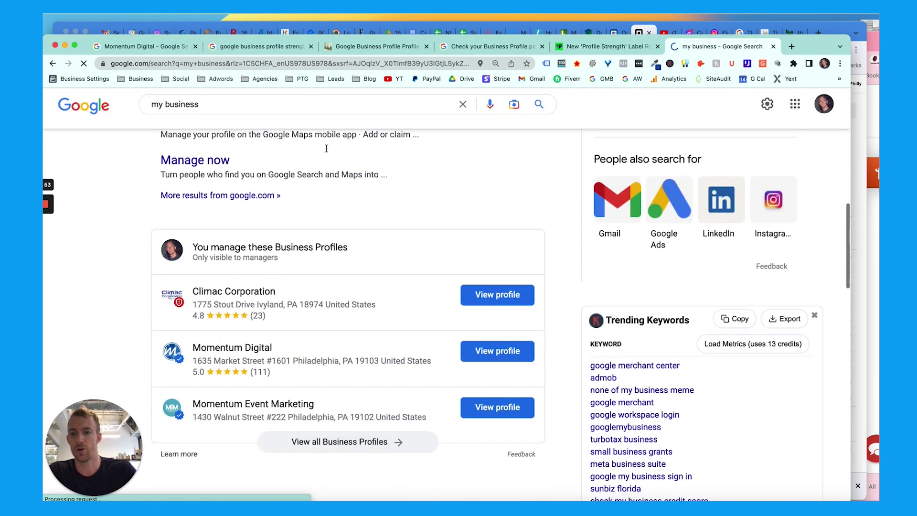
{"action": "scroll", "coordinate": [458, 288], "scroll_direction": "up", "scroll_amount": 10}
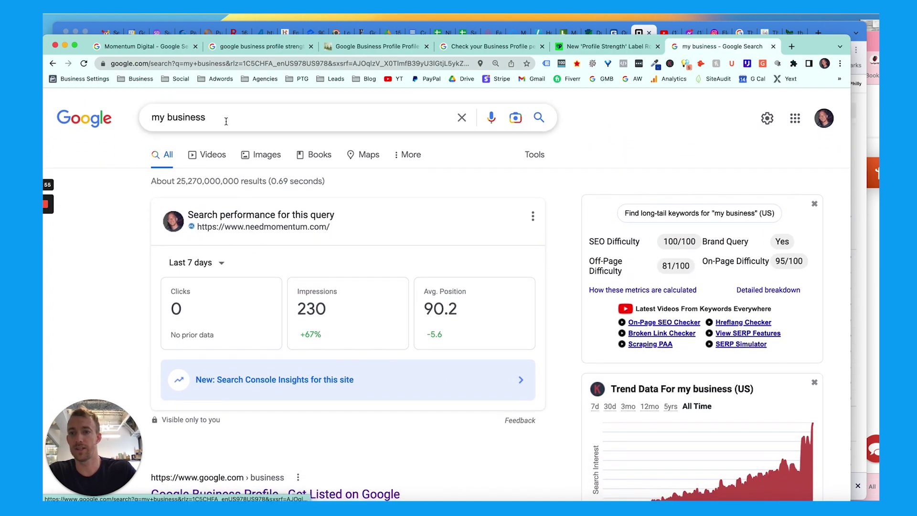
{"action": "left_click", "coordinate": [226, 119]}
{"action": "type", "text": "momentum digital"}
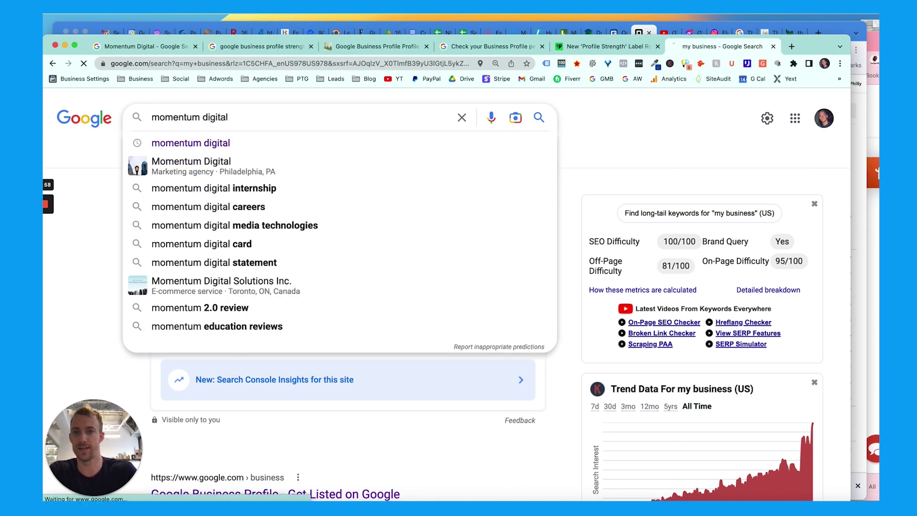
{"action": "key", "text": "Return"}
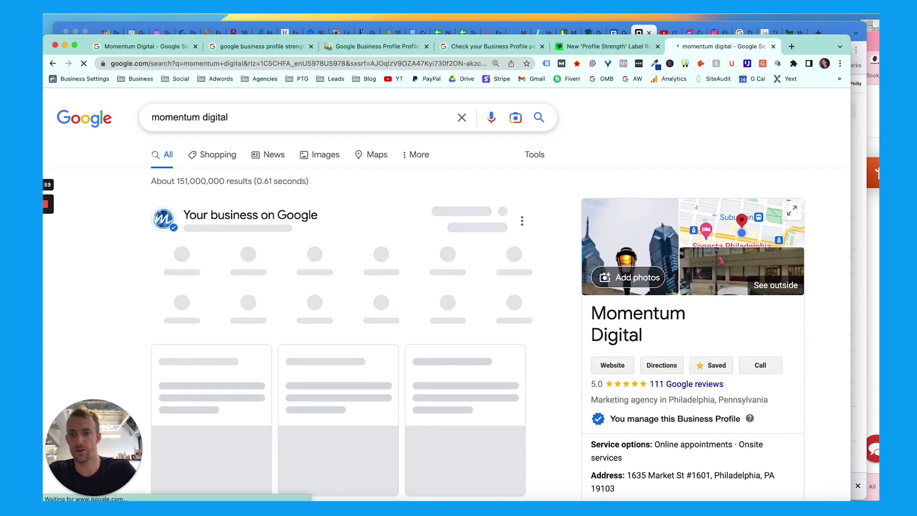
- Close the older results tab and open the business description for editing (742 / 750 characters)
{"action": "left_click", "coordinate": [195, 46]}
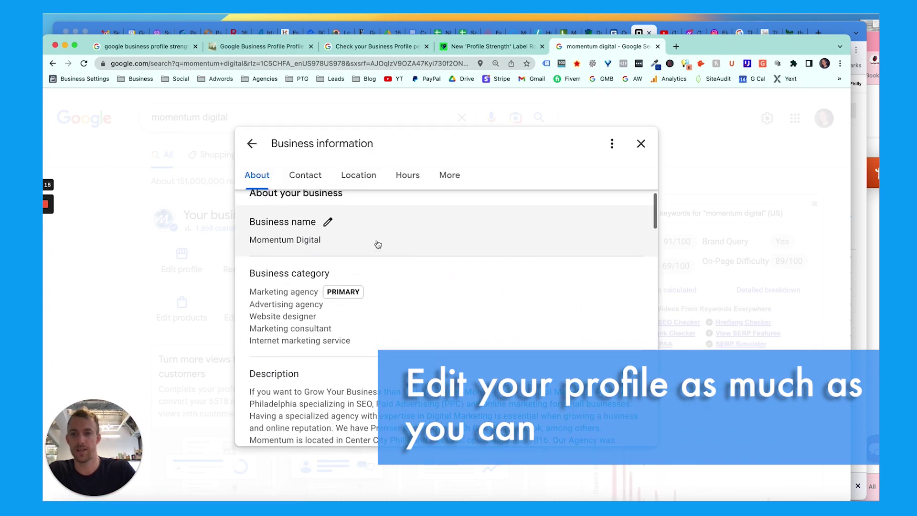
{"action": "scroll", "coordinate": [375, 244], "scroll_direction": "down", "scroll_amount": 2}
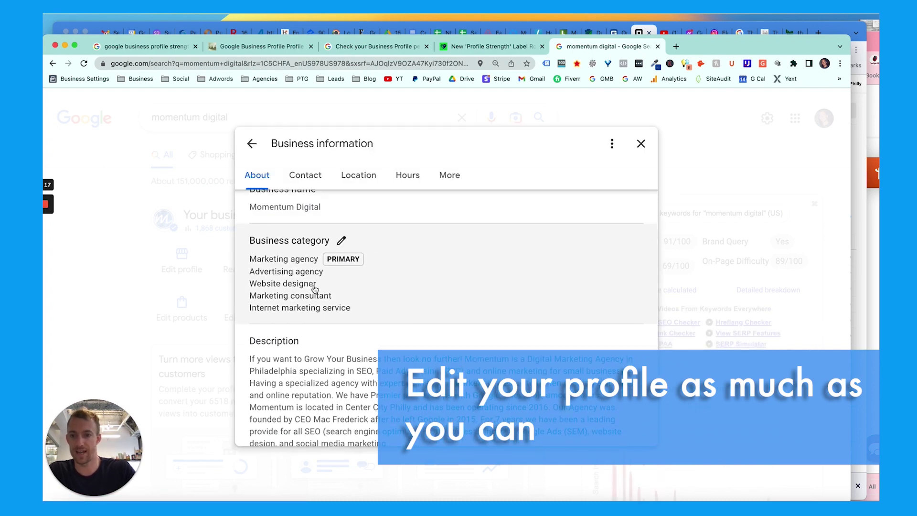
{"action": "scroll", "coordinate": [315, 286], "scroll_direction": "down", "scroll_amount": 3}
{"action": "scroll", "coordinate": [354, 285], "scroll_direction": "down", "scroll_amount": 3}
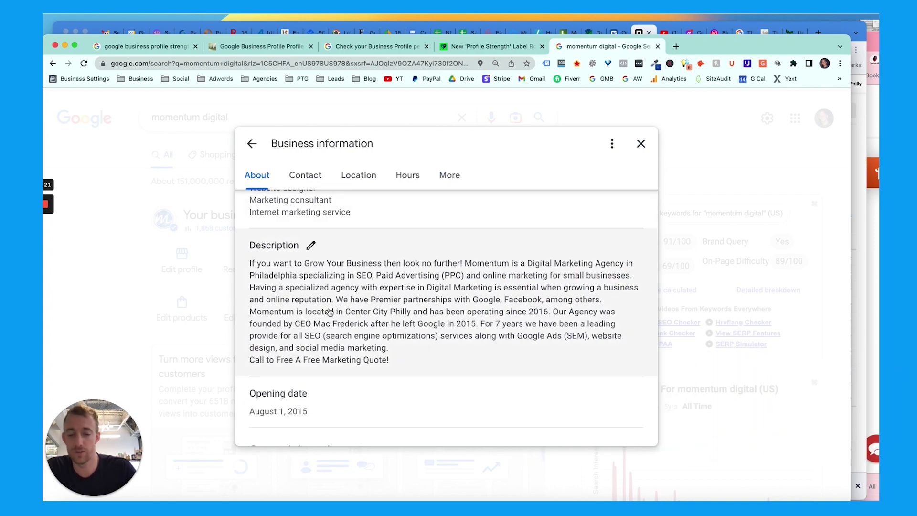
{"action": "left_click", "coordinate": [329, 311]}
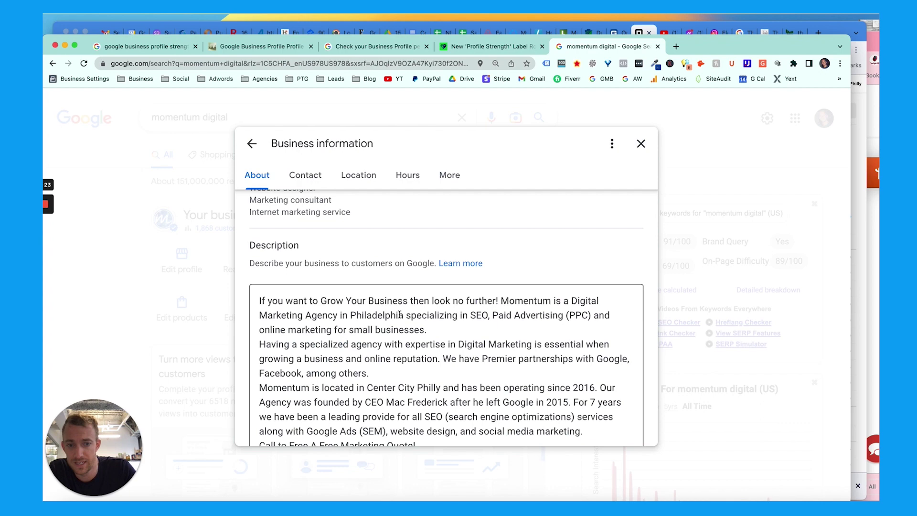
{"action": "scroll", "coordinate": [478, 335], "scroll_direction": "down", "scroll_amount": 3}
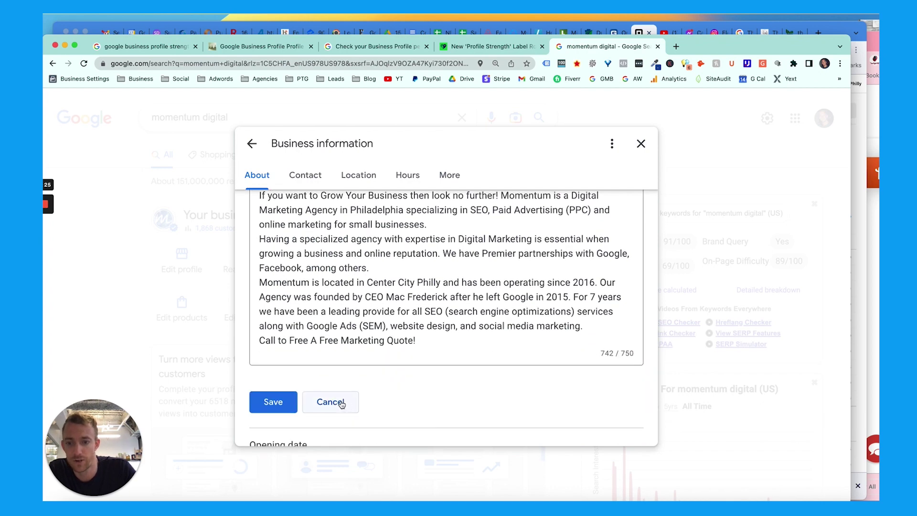
- Discard the description edit, review the Business information panel, and close it
{"action": "left_click", "coordinate": [333, 402]}
{"action": "scroll", "coordinate": [424, 317], "scroll_direction": "down", "scroll_amount": 2}
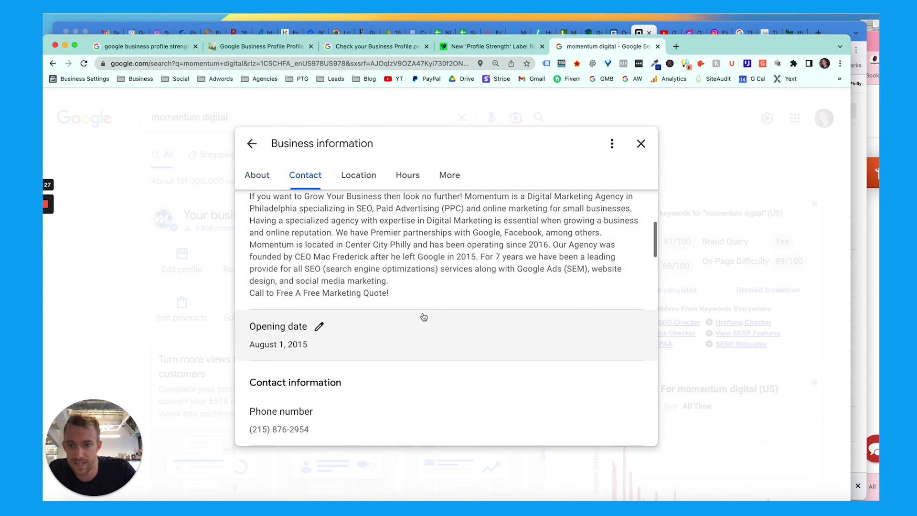
{"action": "scroll", "coordinate": [362, 330], "scroll_direction": "down", "scroll_amount": 4}
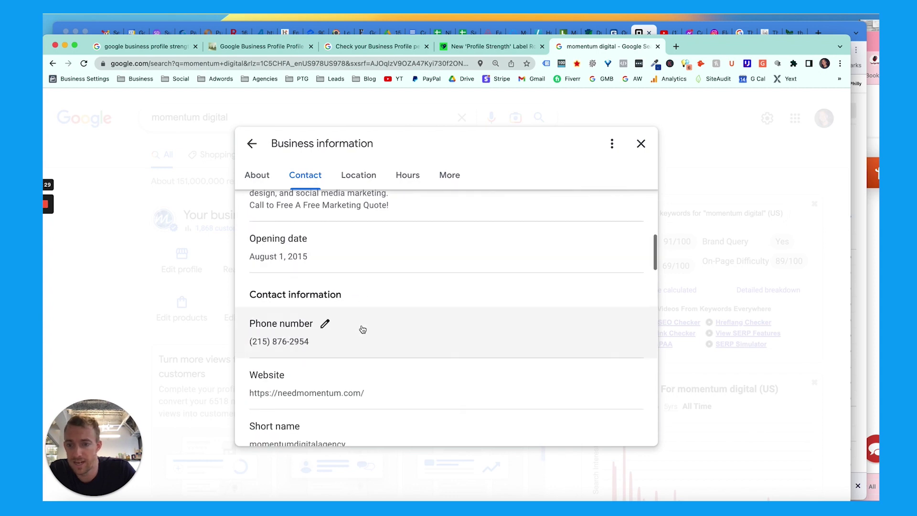
{"action": "scroll", "coordinate": [364, 344], "scroll_direction": "down", "scroll_amount": 5}
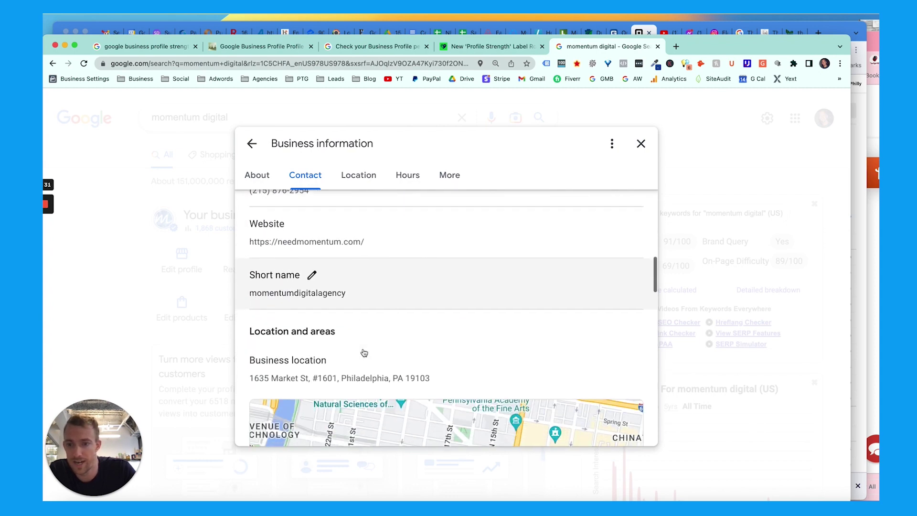
{"action": "scroll", "coordinate": [364, 352], "scroll_direction": "down", "scroll_amount": 5}
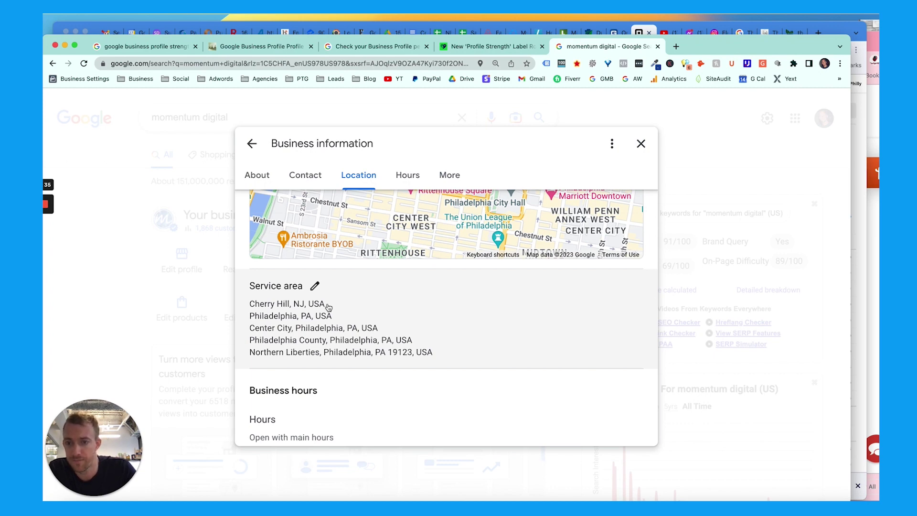
{"action": "scroll", "coordinate": [328, 307], "scroll_direction": "down", "scroll_amount": 9}
{"action": "scroll", "coordinate": [328, 308], "scroll_direction": "down", "scroll_amount": 8}
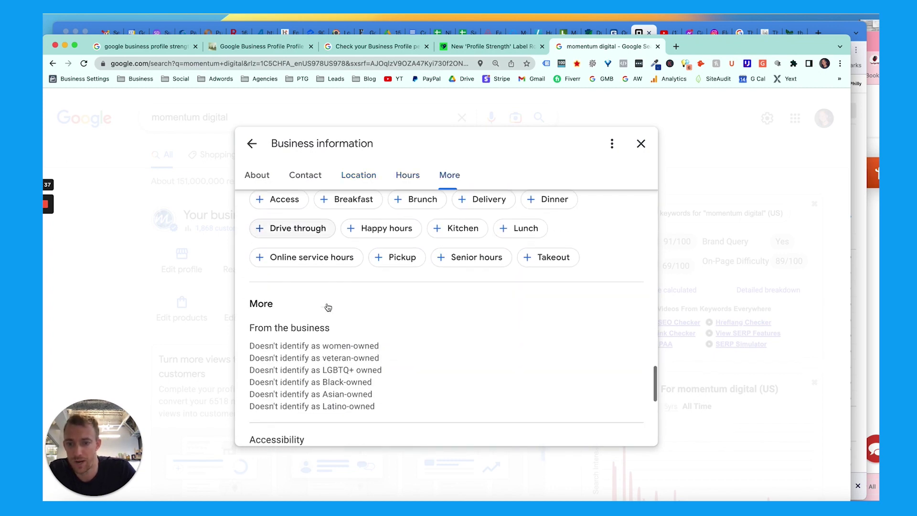
{"action": "scroll", "coordinate": [328, 307], "scroll_direction": "down", "scroll_amount": 2}
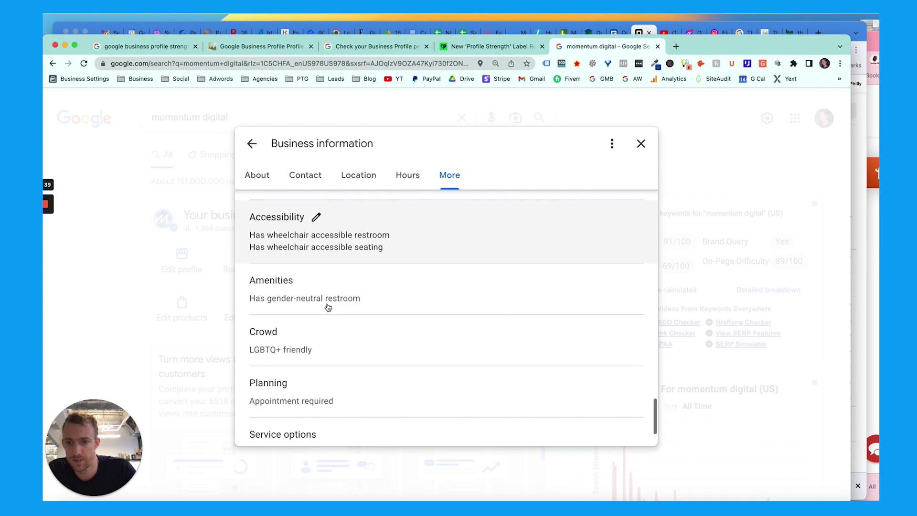
{"action": "scroll", "coordinate": [327, 307], "scroll_direction": "down", "scroll_amount": 2}
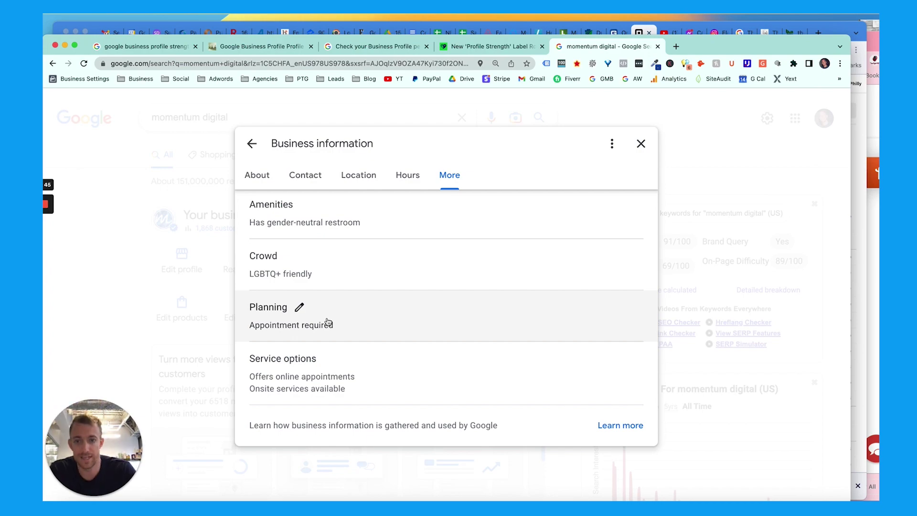
{"action": "scroll", "coordinate": [296, 263], "scroll_direction": "up", "scroll_amount": 20}
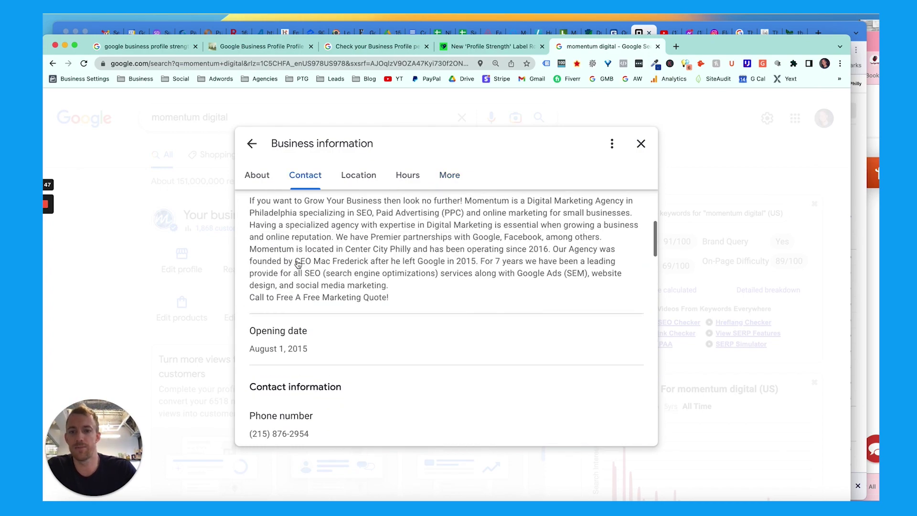
{"action": "scroll", "coordinate": [297, 263], "scroll_direction": "up", "scroll_amount": 5}
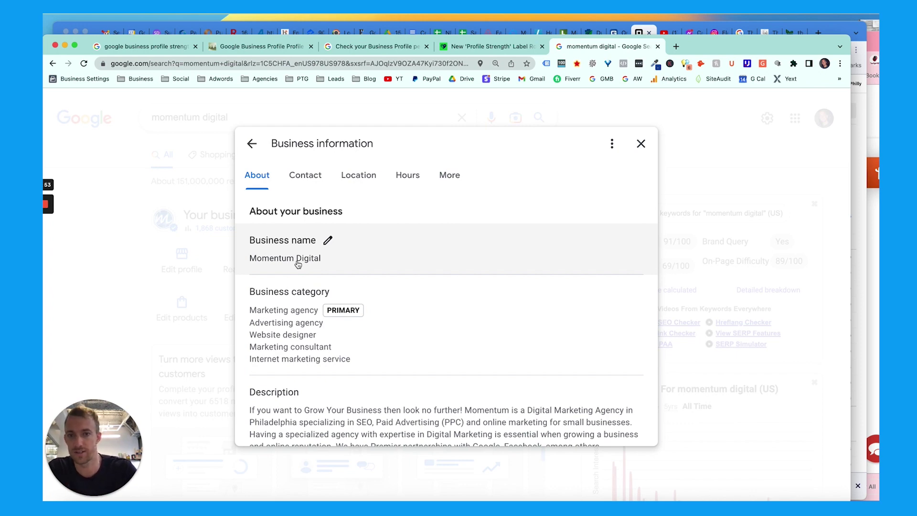
{"action": "left_click", "coordinate": [640, 143]}
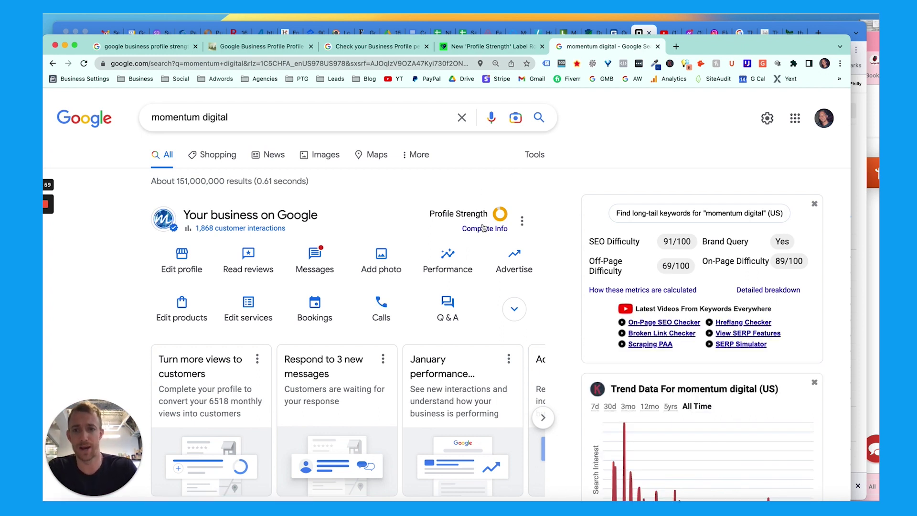
- Read through the Search Engine Roundtable Profile Strength article and its tweets
{"action": "left_click", "coordinate": [258, 48]}
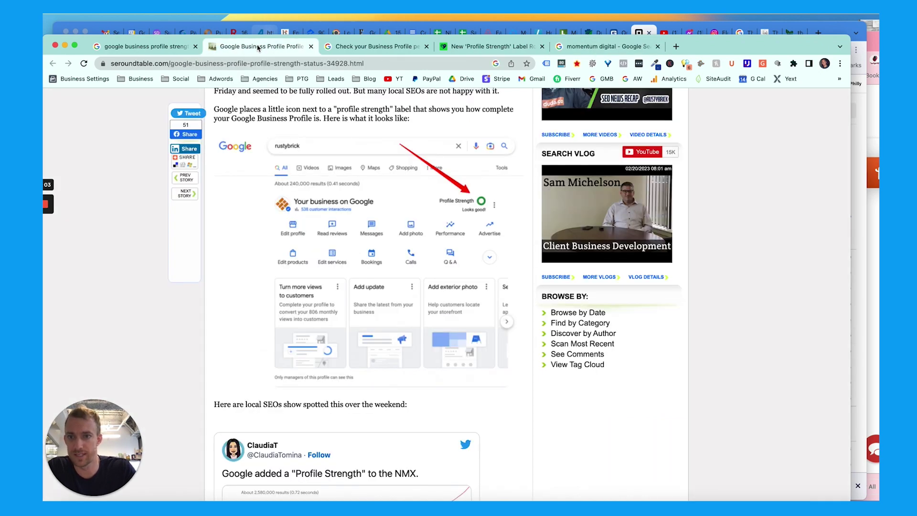
{"action": "scroll", "coordinate": [290, 257], "scroll_direction": "up", "scroll_amount": 10}
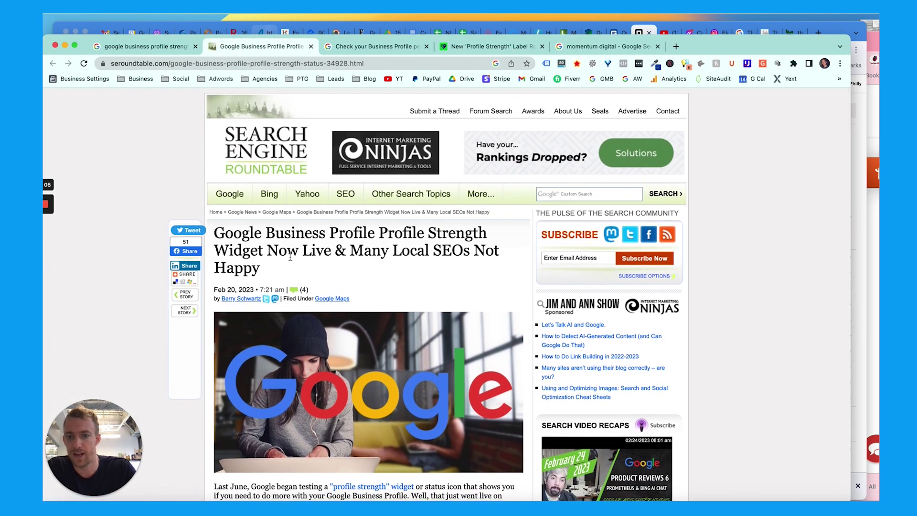
{"action": "scroll", "coordinate": [290, 257], "scroll_direction": "down", "scroll_amount": 15}
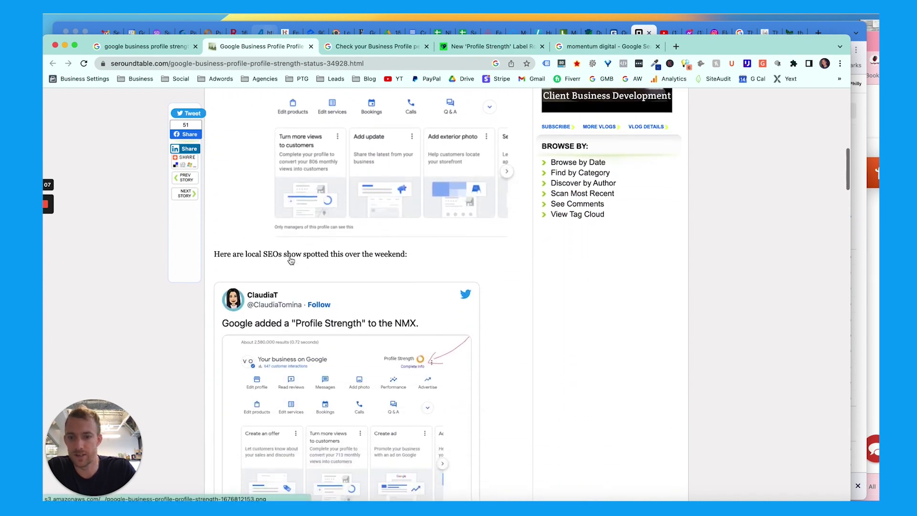
{"action": "scroll", "coordinate": [291, 260], "scroll_direction": "down", "scroll_amount": 3}
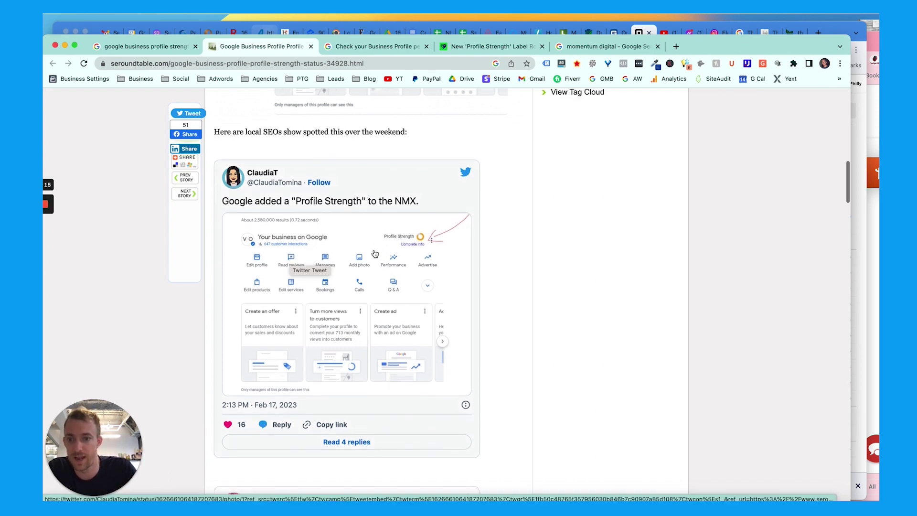
{"action": "scroll", "coordinate": [375, 253], "scroll_direction": "down", "scroll_amount": 4}
{"action": "scroll", "coordinate": [375, 253], "scroll_direction": "down", "scroll_amount": 9}
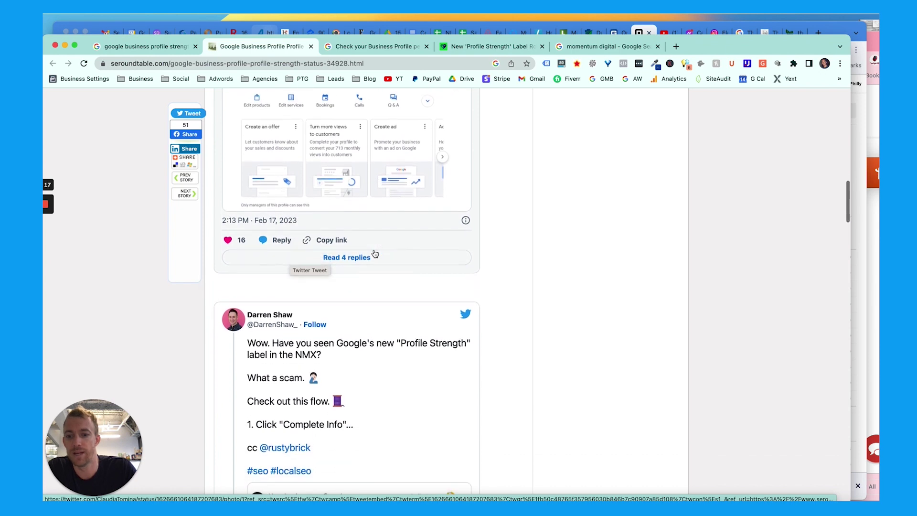
{"action": "scroll", "coordinate": [375, 254], "scroll_direction": "down", "scroll_amount": 5}
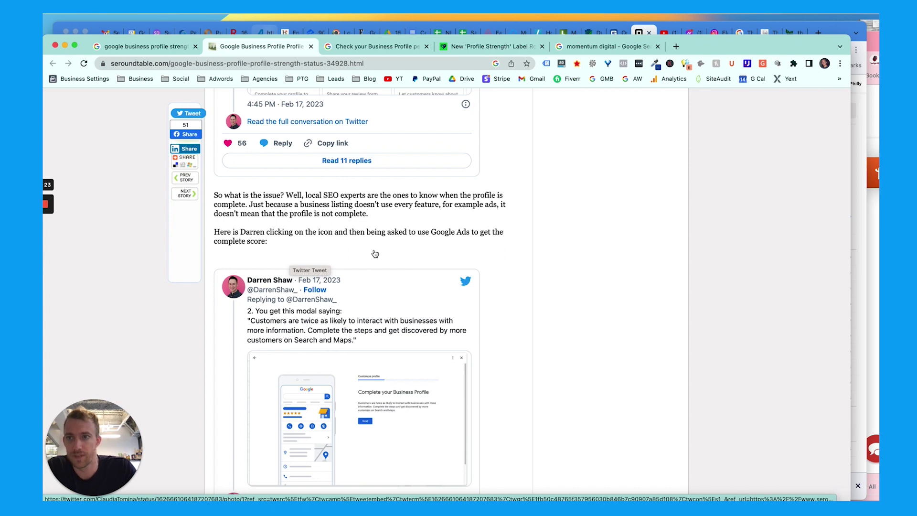
{"action": "scroll", "coordinate": [375, 254], "scroll_direction": "down", "scroll_amount": 5}
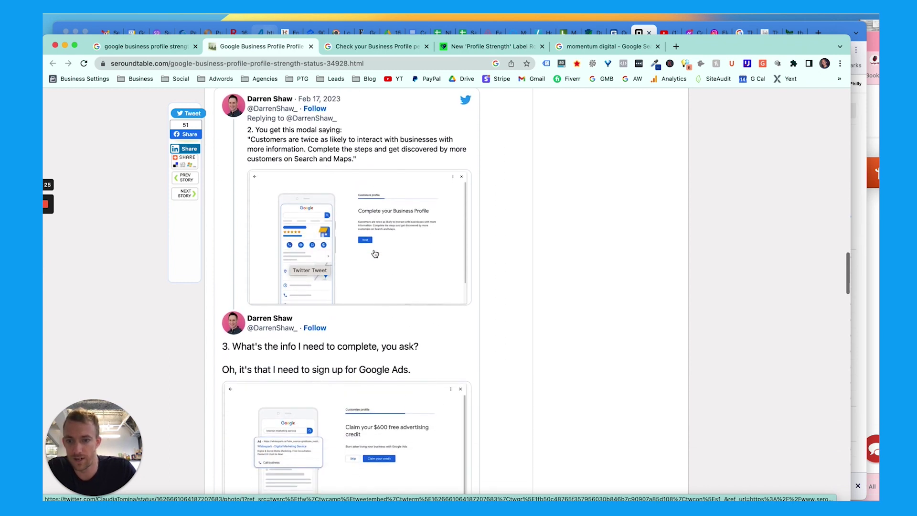
{"action": "scroll", "coordinate": [375, 253], "scroll_direction": "down", "scroll_amount": 2}
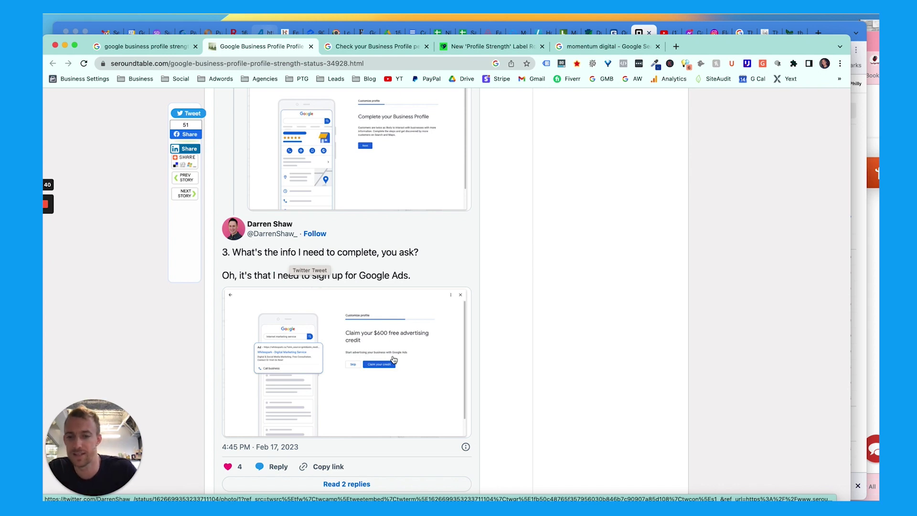
{"action": "scroll", "coordinate": [393, 360], "scroll_direction": "down", "scroll_amount": 1}
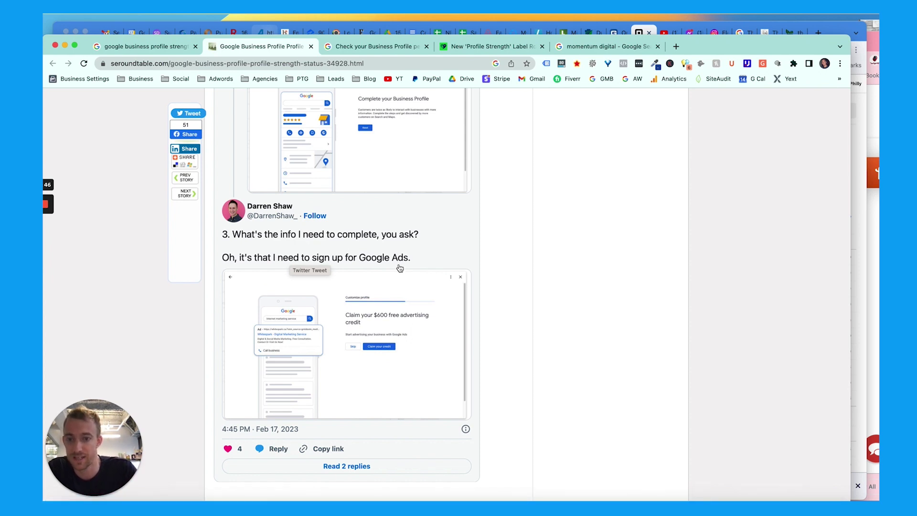
{"action": "scroll", "coordinate": [401, 268], "scroll_direction": "down", "scroll_amount": 5}
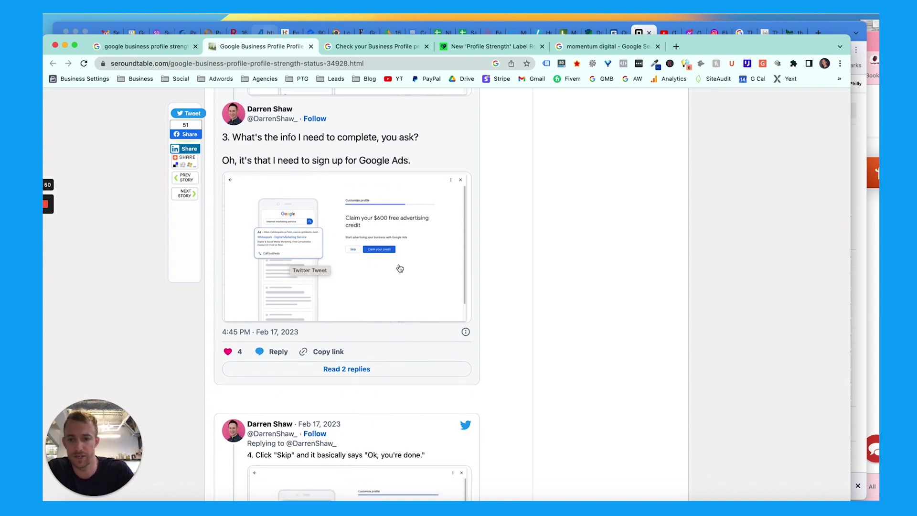
{"action": "scroll", "coordinate": [400, 268], "scroll_direction": "down", "scroll_amount": 10}
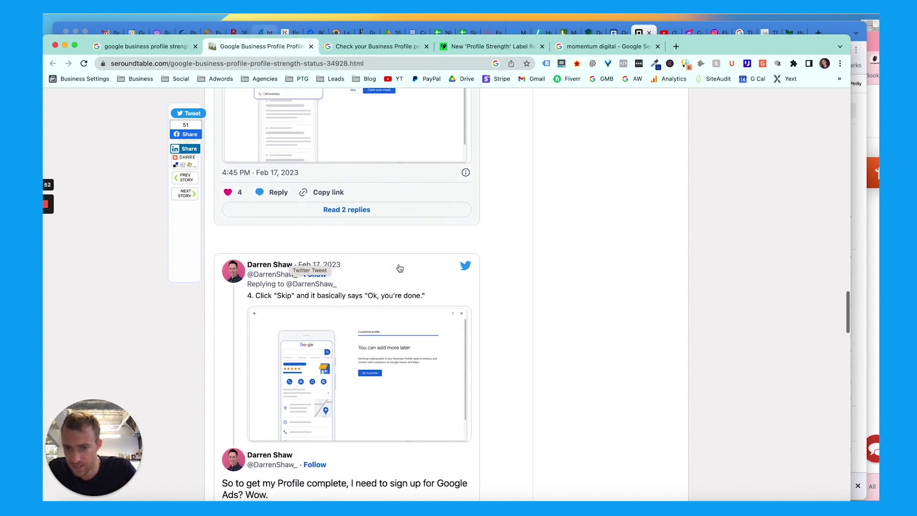
{"action": "scroll", "coordinate": [400, 268], "scroll_direction": "down", "scroll_amount": 15}
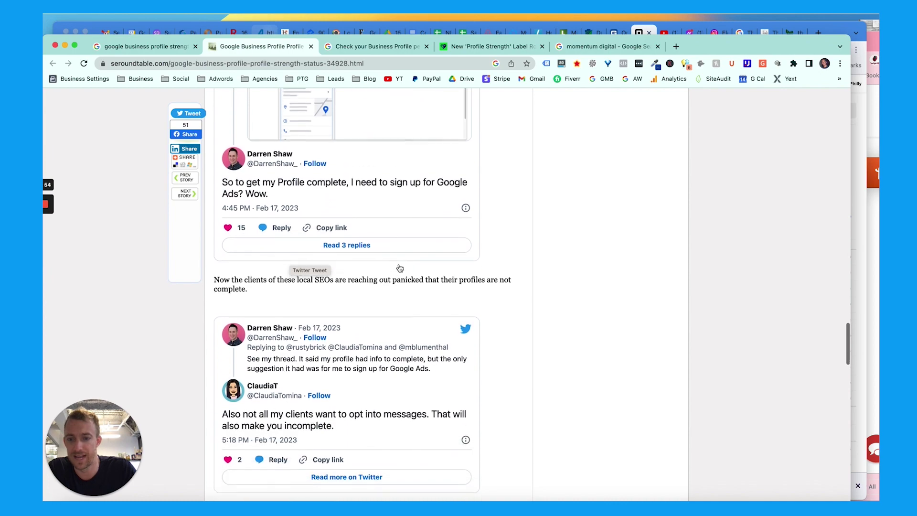
{"action": "scroll", "coordinate": [400, 268], "scroll_direction": "down", "scroll_amount": 2}
{"action": "scroll", "coordinate": [400, 268], "scroll_direction": "up", "scroll_amount": 20}
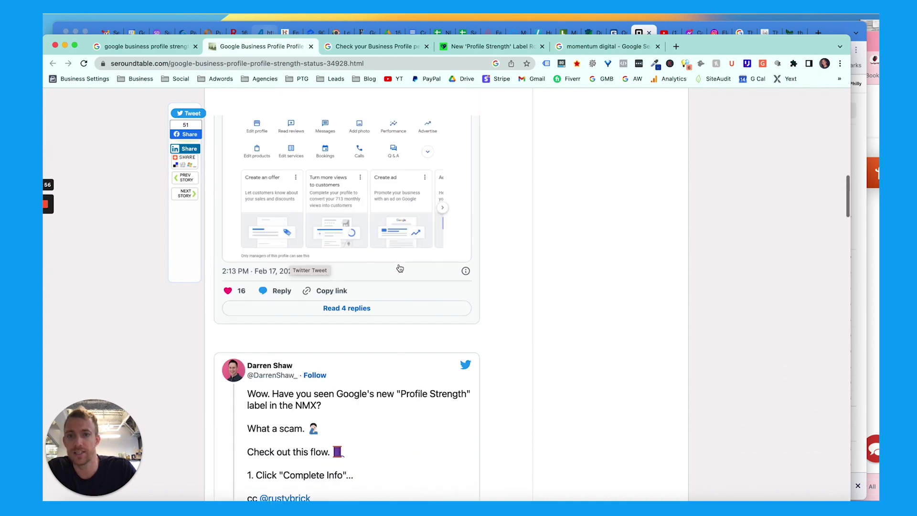
- Skim the BrightLocal article on the Profile Strength label
{"action": "left_click", "coordinate": [453, 48]}
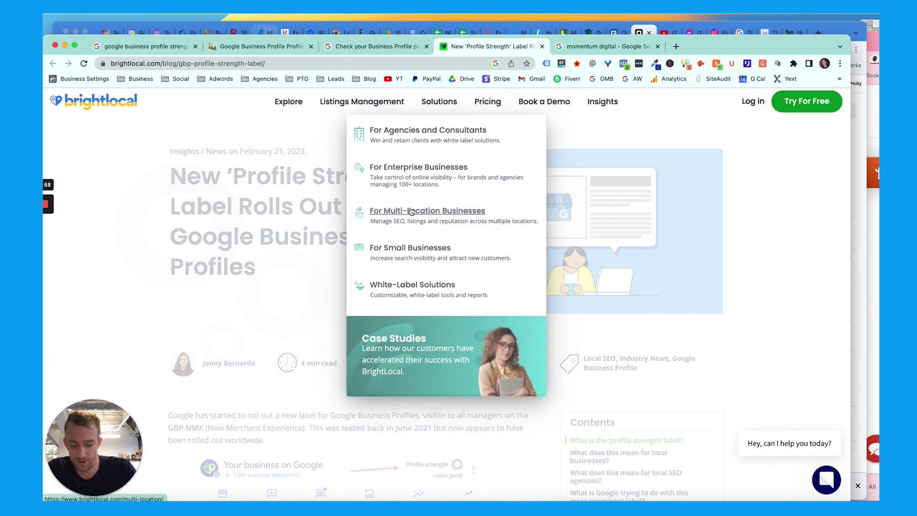
{"action": "scroll", "coordinate": [288, 235], "scroll_direction": "down", "scroll_amount": 8}
{"action": "scroll", "coordinate": [288, 235], "scroll_direction": "down", "scroll_amount": 8}
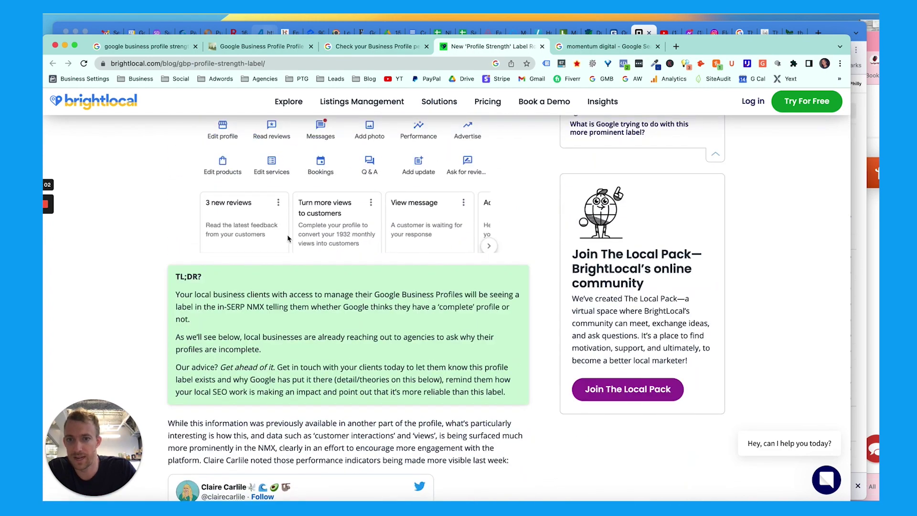
{"action": "scroll", "coordinate": [288, 237], "scroll_direction": "up", "scroll_amount": 1}
{"action": "left_click", "coordinate": [574, 46]}
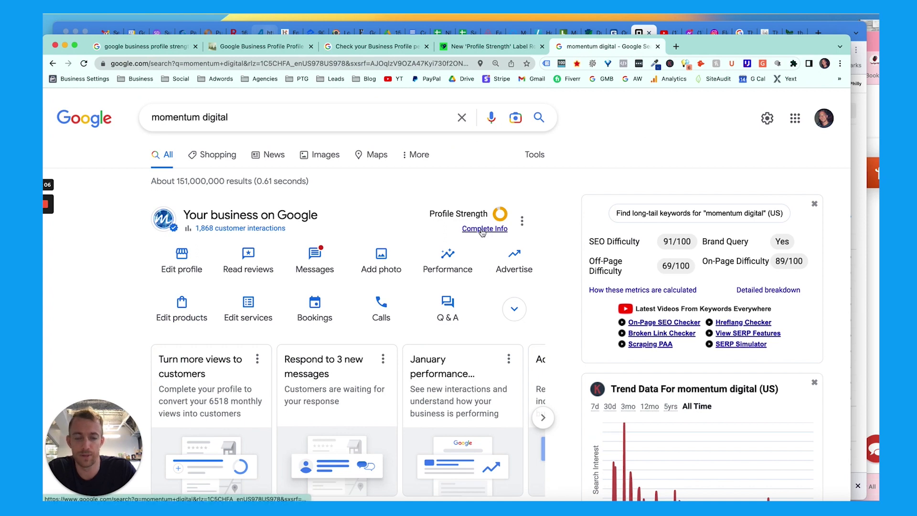
{"action": "left_click", "coordinate": [483, 230]}
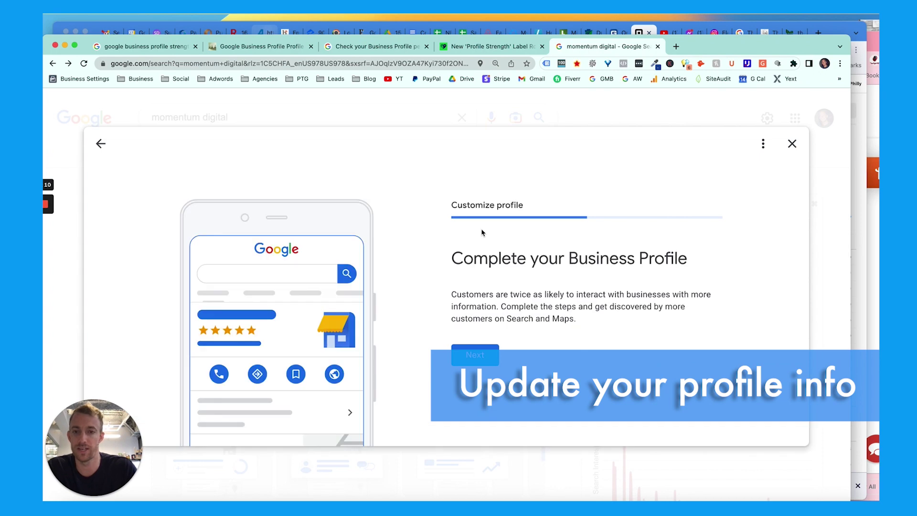
{"action": "left_click", "coordinate": [477, 357]}
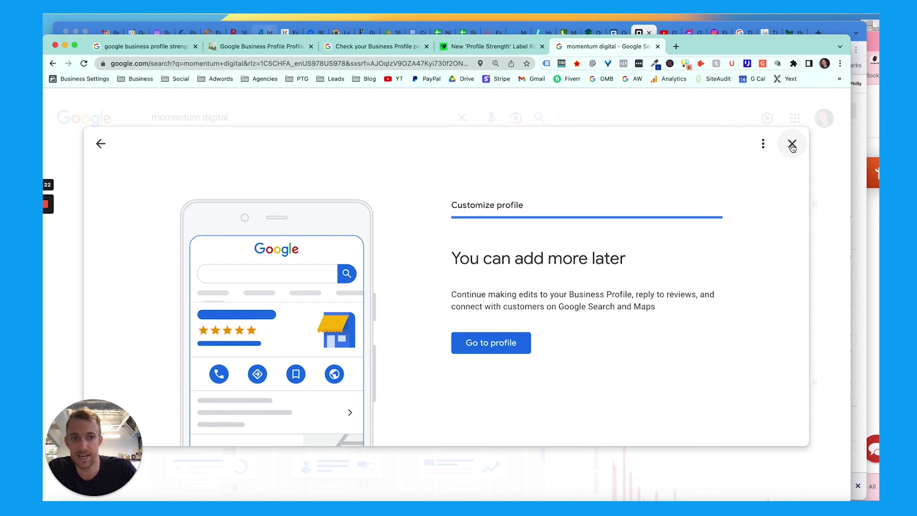
{"action": "left_click", "coordinate": [792, 144]}
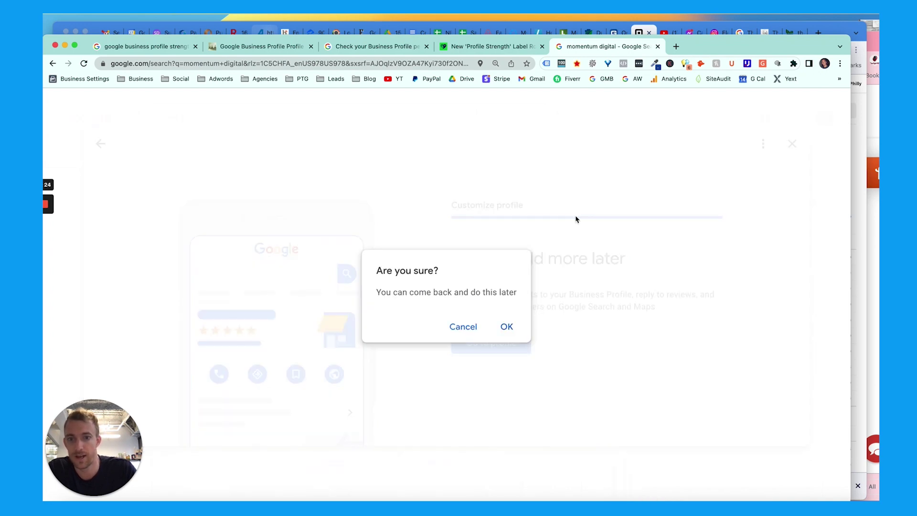
{"action": "left_click", "coordinate": [507, 325]}
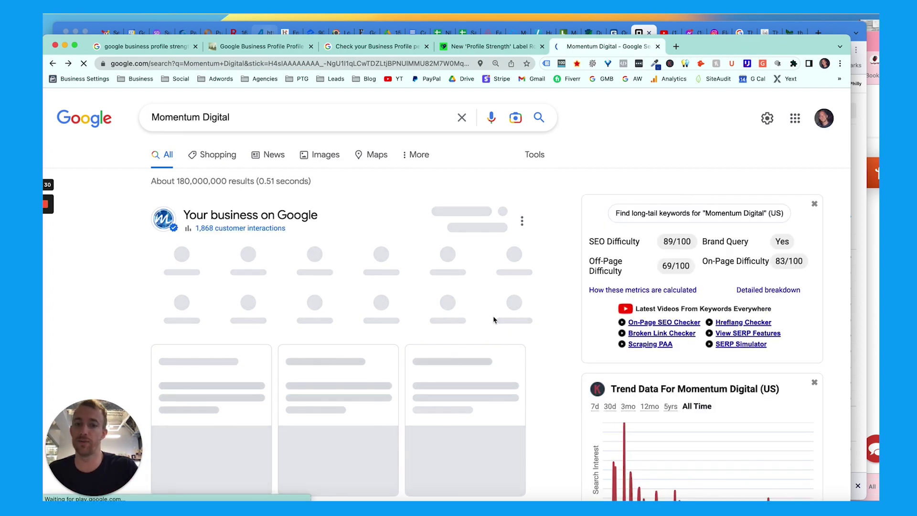
- Expand the profile action grid to reveal Add update and Ask for reviews
{"action": "scroll", "coordinate": [495, 320], "scroll_direction": "down", "scroll_amount": 10}
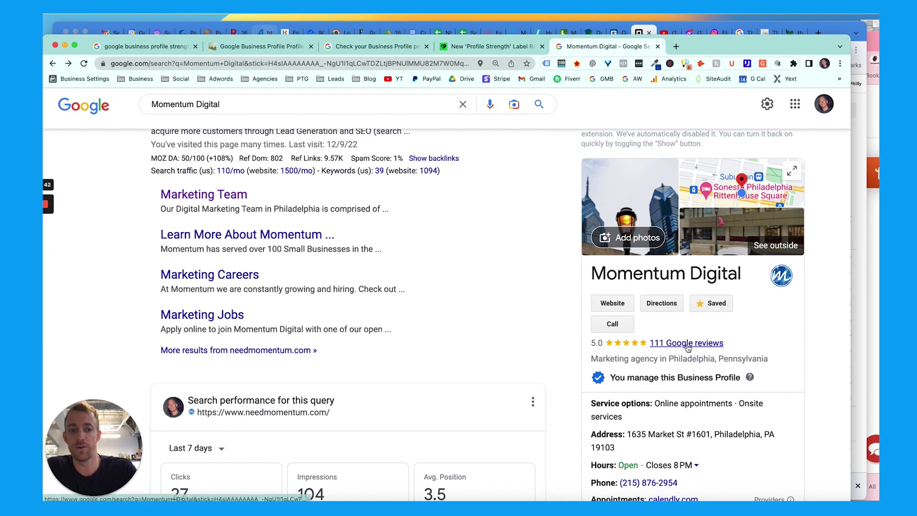
{"action": "scroll", "coordinate": [645, 356], "scroll_direction": "up", "scroll_amount": 1}
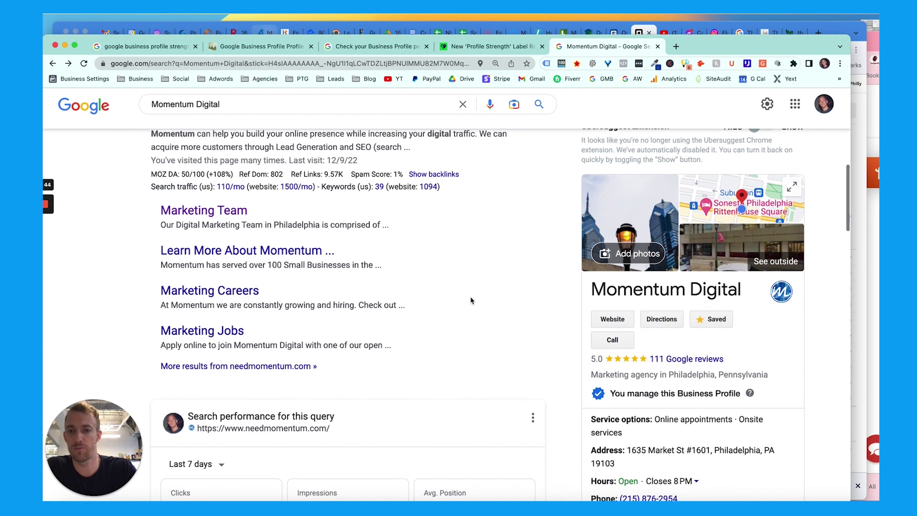
{"action": "scroll", "coordinate": [471, 300], "scroll_direction": "up", "scroll_amount": 2}
{"action": "scroll", "coordinate": [471, 301], "scroll_direction": "up", "scroll_amount": 6}
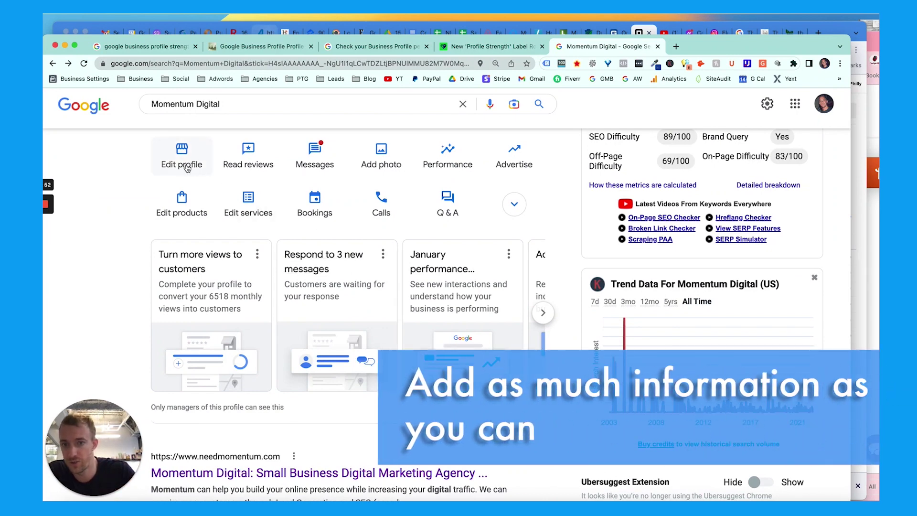
{"action": "left_click", "coordinate": [521, 204]}
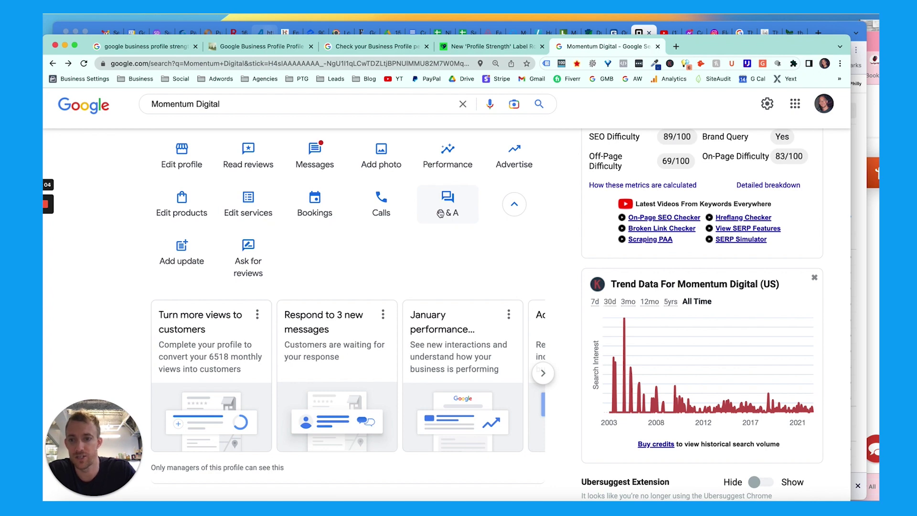
{"action": "left_click", "coordinate": [193, 252]}
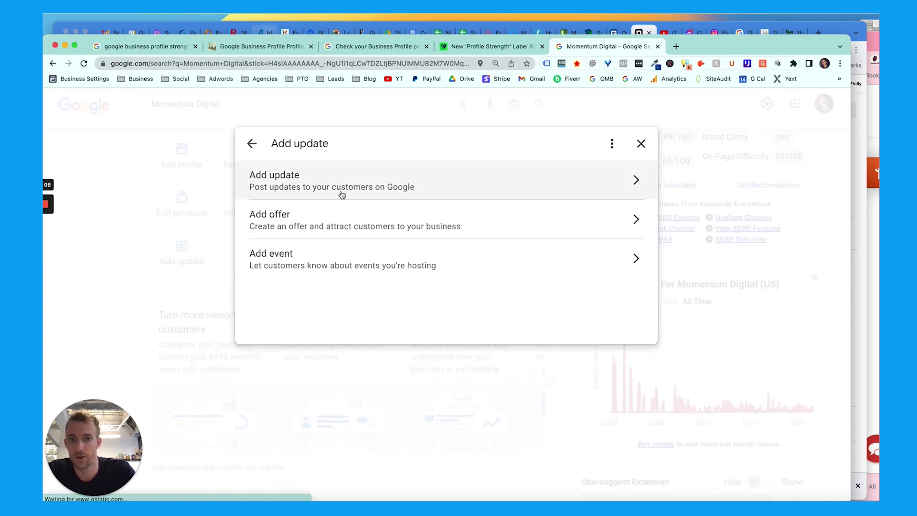
{"action": "left_click", "coordinate": [341, 194]}
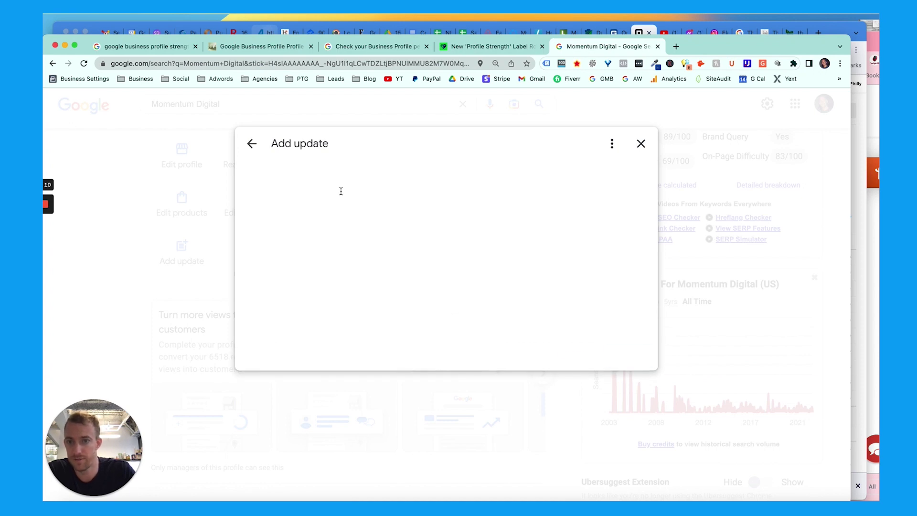
{"action": "left_click", "coordinate": [319, 293]}
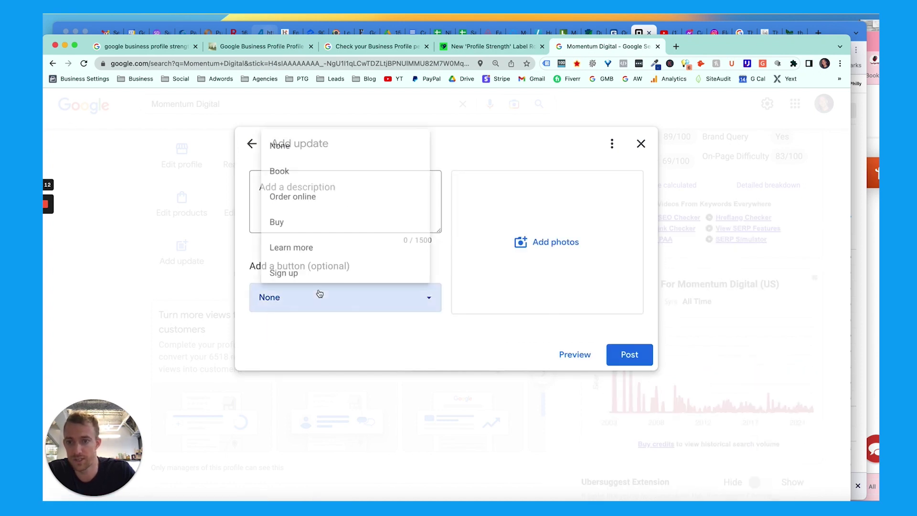
{"action": "left_click", "coordinate": [641, 143]}
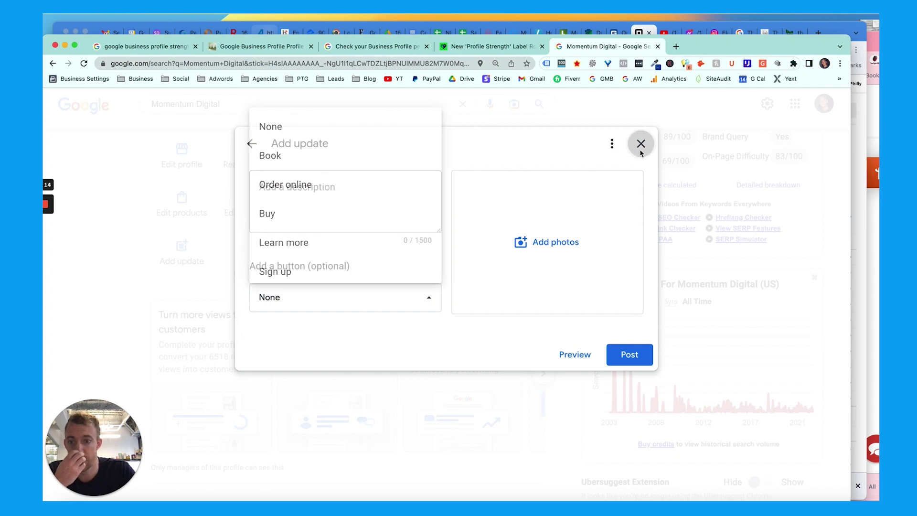
{"action": "left_click", "coordinate": [197, 264]}
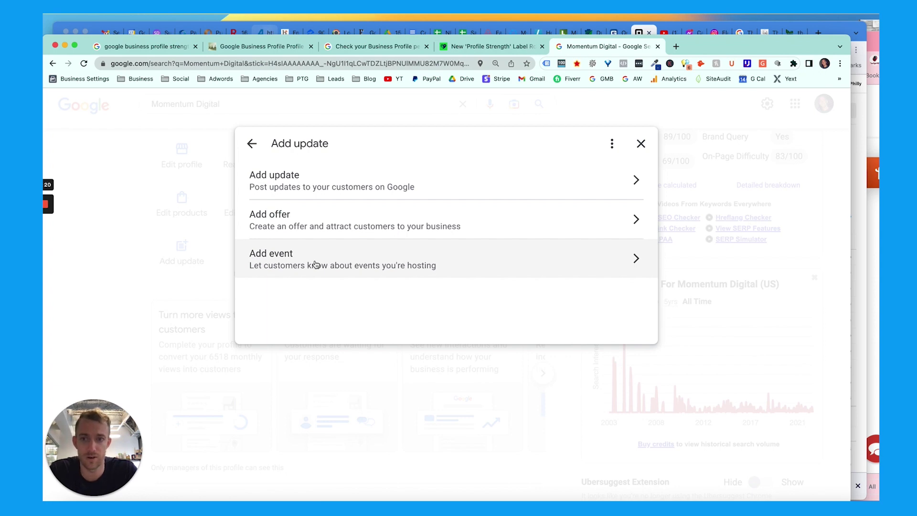
{"action": "left_click", "coordinate": [642, 144]}
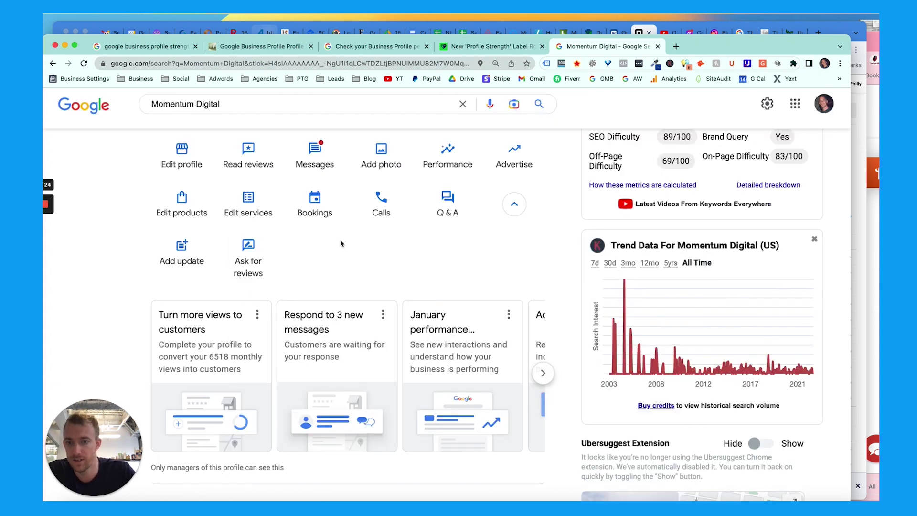
- Copy the business's review link via Ask for reviews, then close the Get more reviews dialog
{"action": "left_click", "coordinate": [249, 259]}
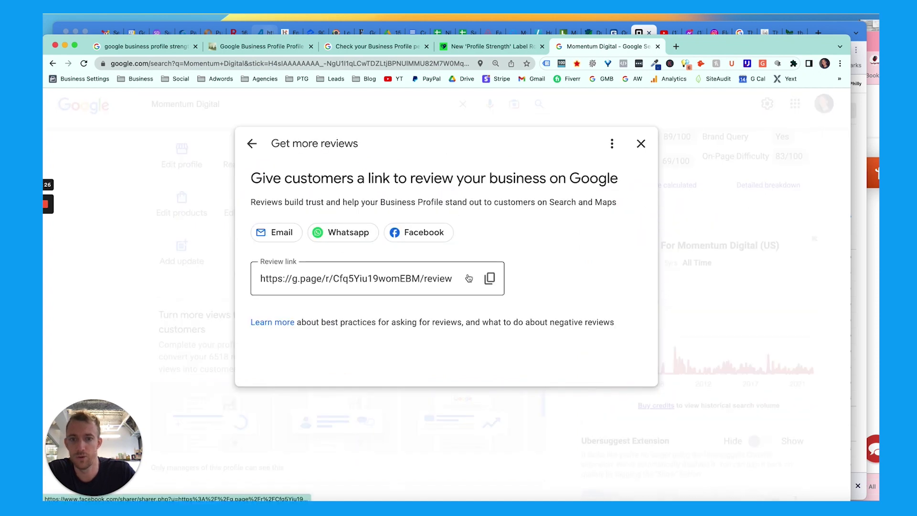
{"action": "left_click", "coordinate": [370, 282]}
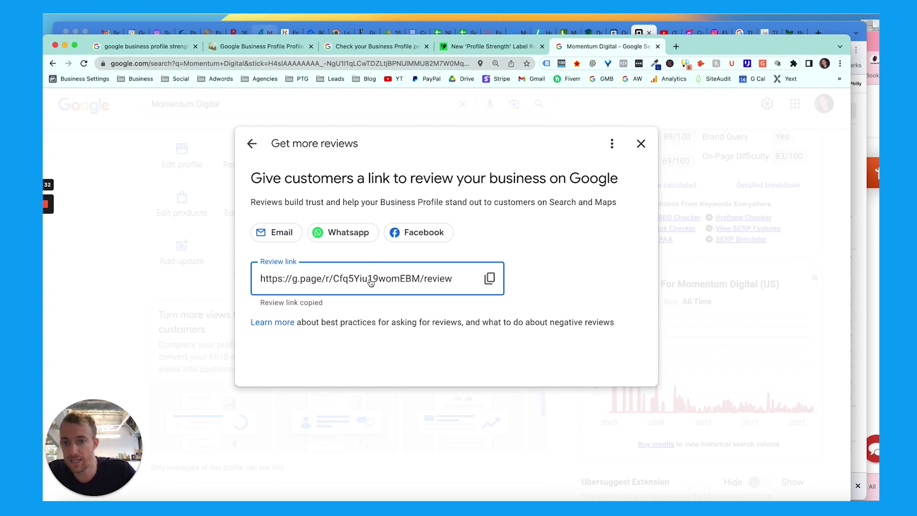
{"action": "left_click", "coordinate": [641, 143]}
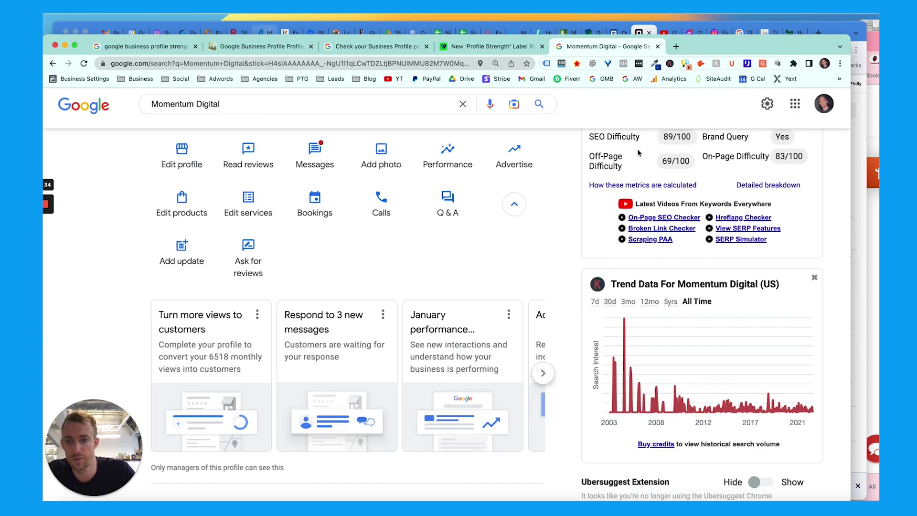
{"action": "scroll", "coordinate": [418, 232], "scroll_direction": "up", "scroll_amount": 1}
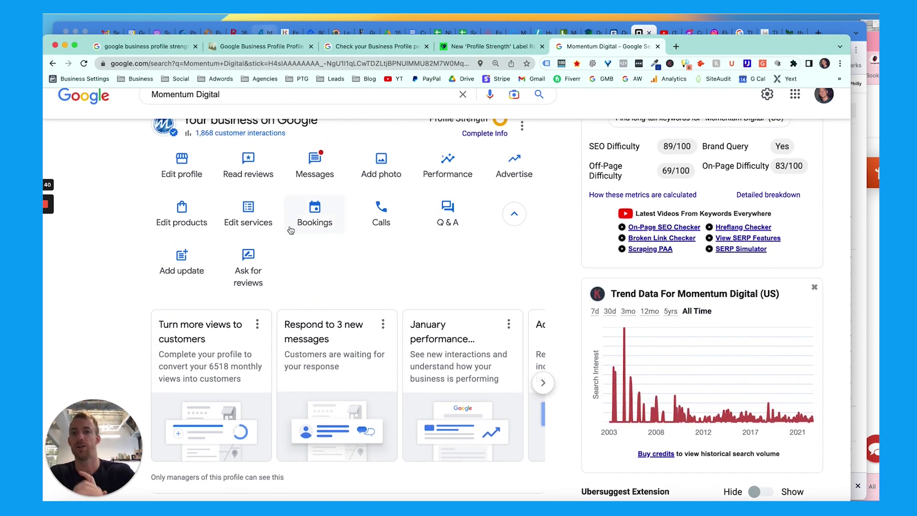
- Scroll the BrightLocal Profile Strength article to its embedded tweet on performance metrics
{"action": "left_click", "coordinate": [485, 47]}
{"action": "scroll", "coordinate": [287, 268], "scroll_direction": "down", "scroll_amount": 7}
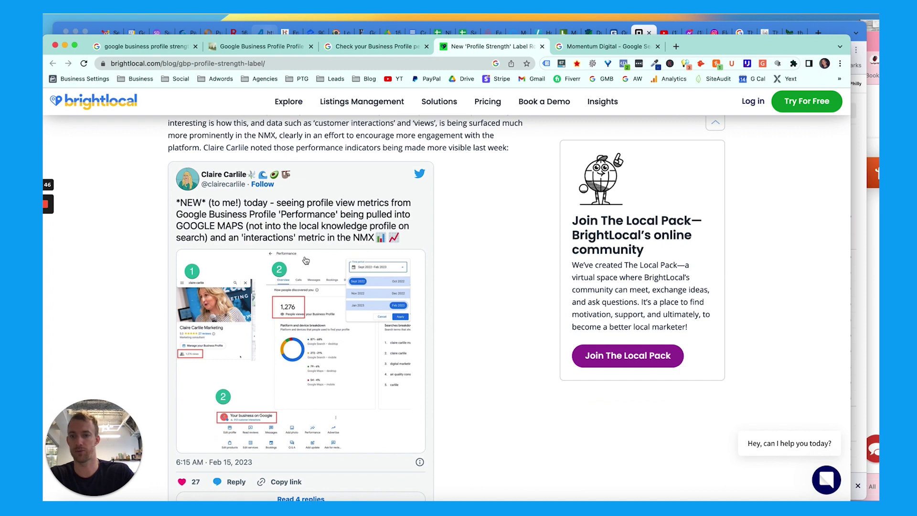
{"action": "scroll", "coordinate": [306, 261], "scroll_direction": "down", "scroll_amount": 1}
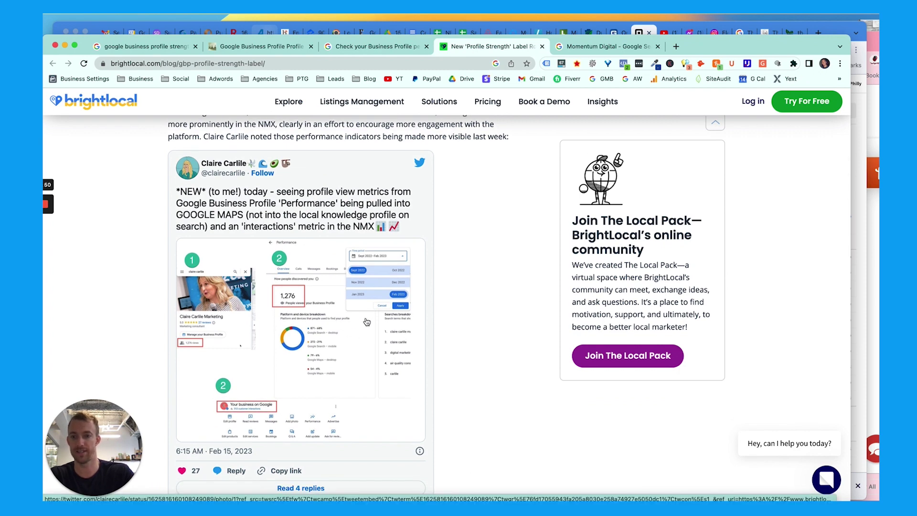
{"action": "scroll", "coordinate": [318, 298], "scroll_direction": "up", "scroll_amount": 3}
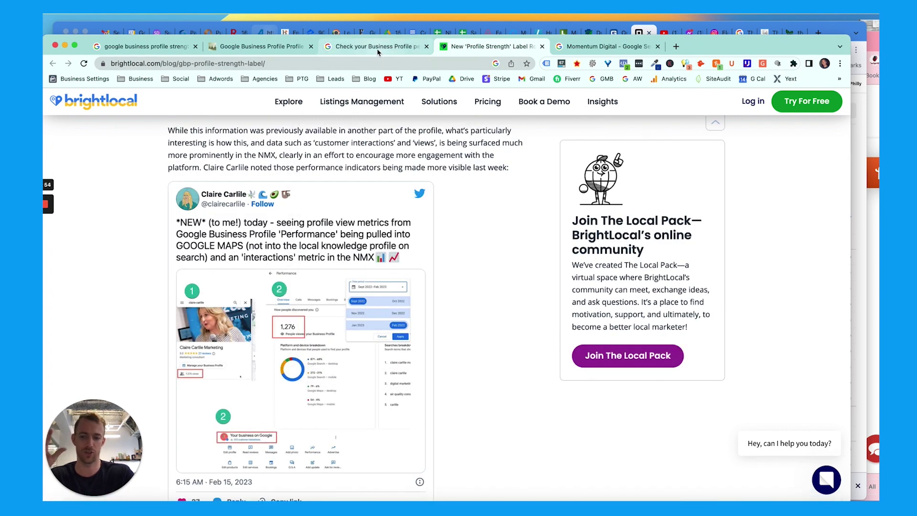
- Read through the 'Check your Business Profile performance & view Insights' help article
{"action": "left_click", "coordinate": [378, 52]}
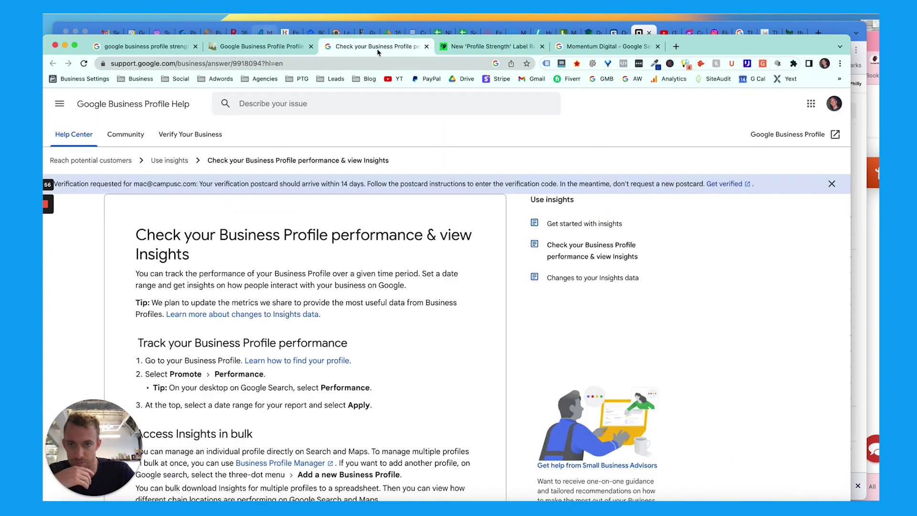
{"action": "scroll", "coordinate": [265, 263], "scroll_direction": "down", "scroll_amount": 1}
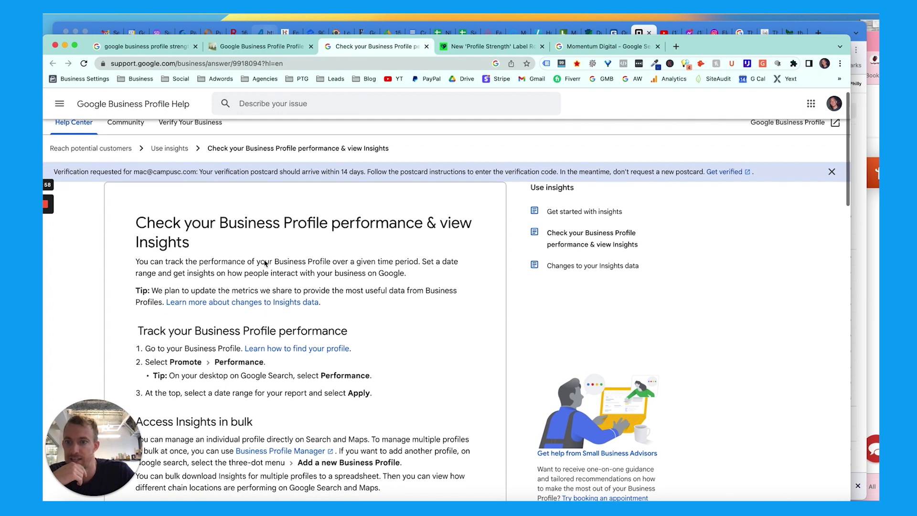
{"action": "scroll", "coordinate": [265, 210], "scroll_direction": "down", "scroll_amount": 5}
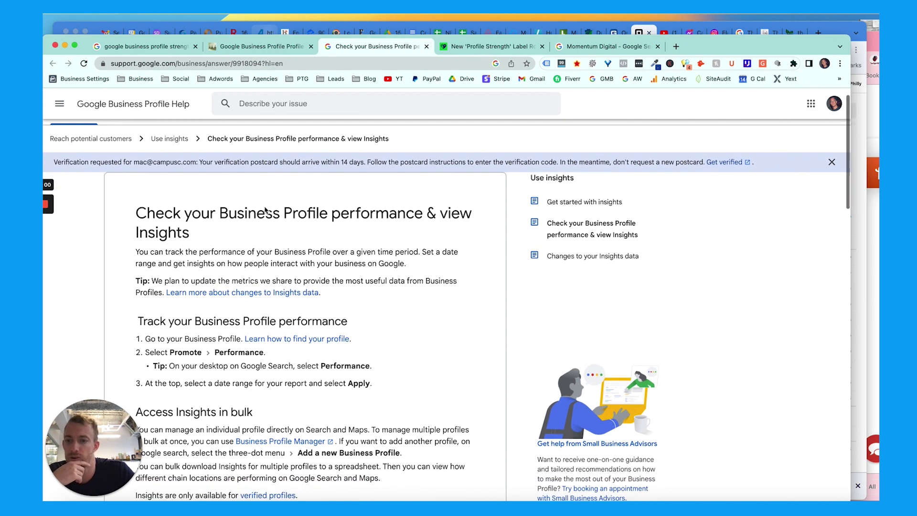
{"action": "scroll", "coordinate": [265, 207], "scroll_direction": "down", "scroll_amount": 10}
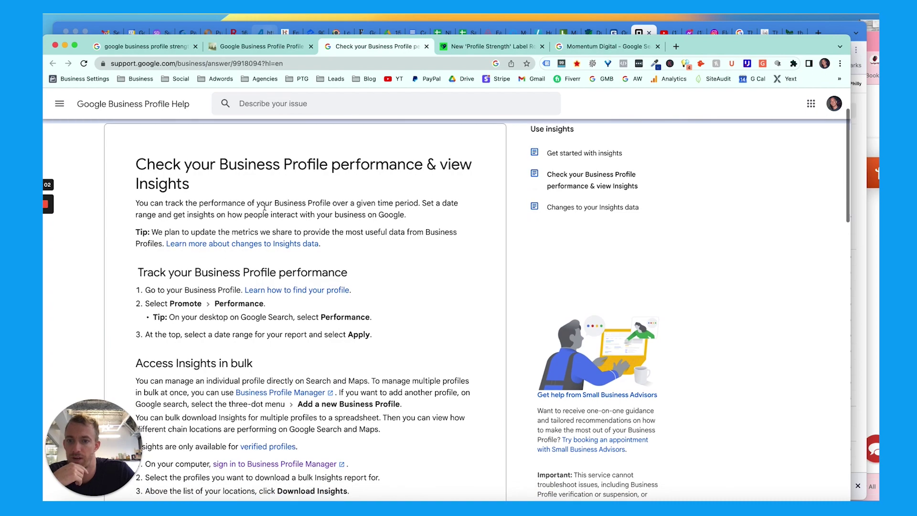
{"action": "scroll", "coordinate": [265, 210], "scroll_direction": "down", "scroll_amount": 13}
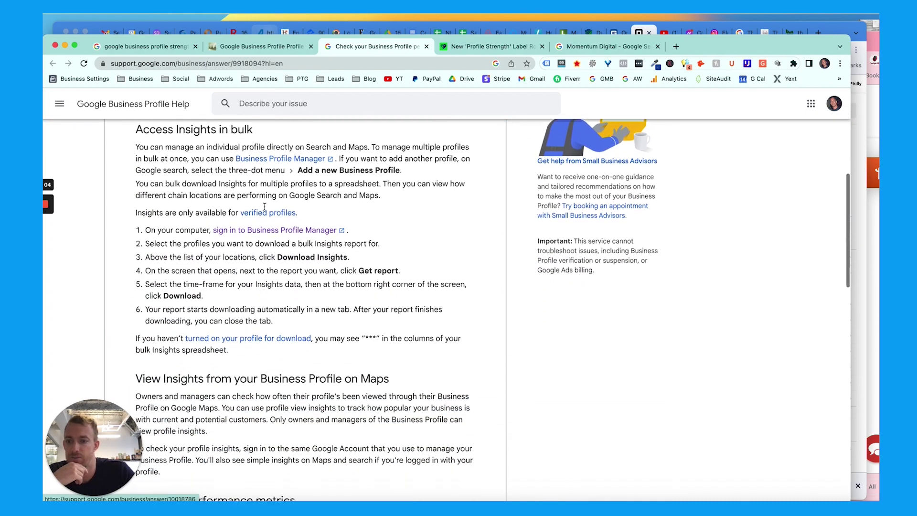
{"action": "scroll", "coordinate": [265, 210], "scroll_direction": "down", "scroll_amount": 20}
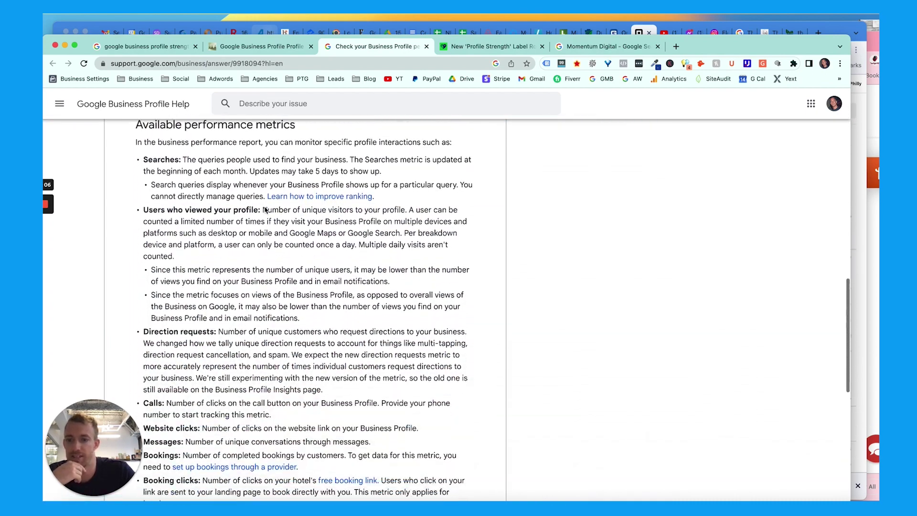
{"action": "scroll", "coordinate": [265, 206], "scroll_direction": "up", "scroll_amount": 20}
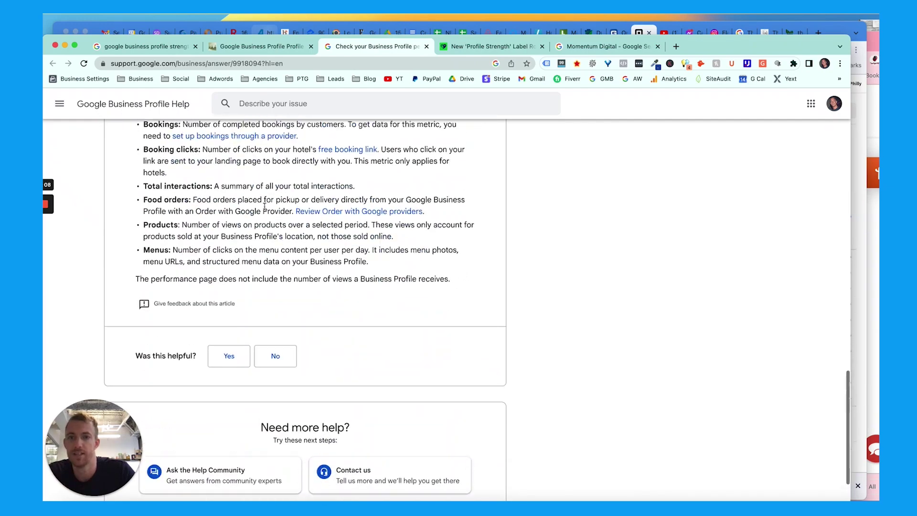
- Cycle through the Search Engine Roundtable and BrightLocal tabs back to the Momentum Digital results
{"action": "left_click", "coordinate": [260, 47]}
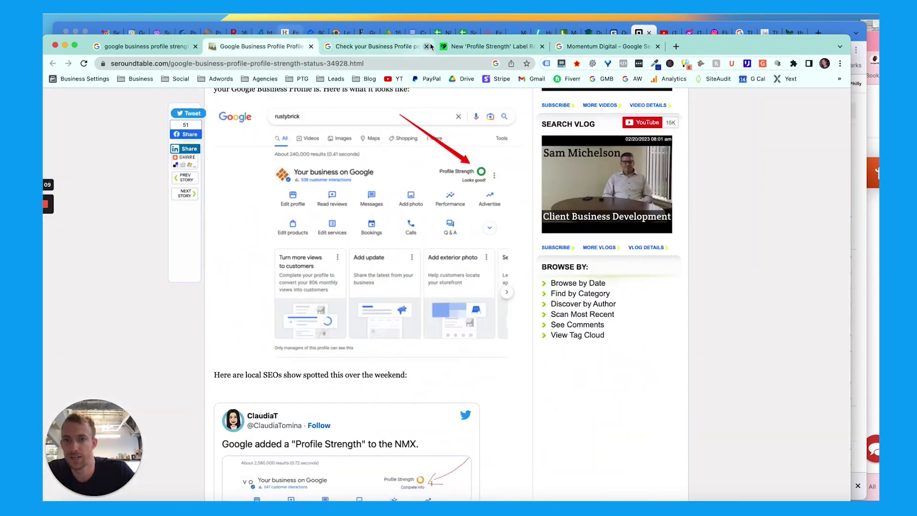
{"action": "left_click", "coordinate": [464, 47]}
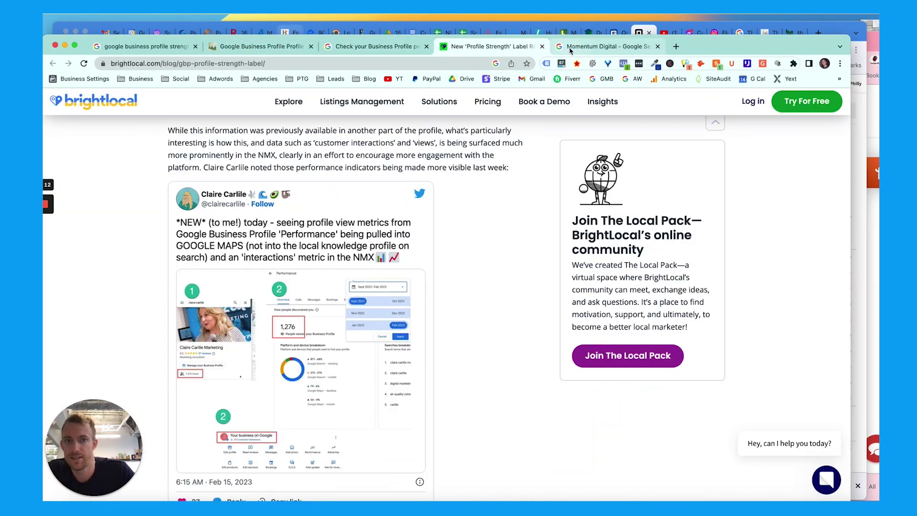
{"action": "left_click", "coordinate": [571, 47]}
{"action": "scroll", "coordinate": [492, 155], "scroll_direction": "up", "scroll_amount": 2}
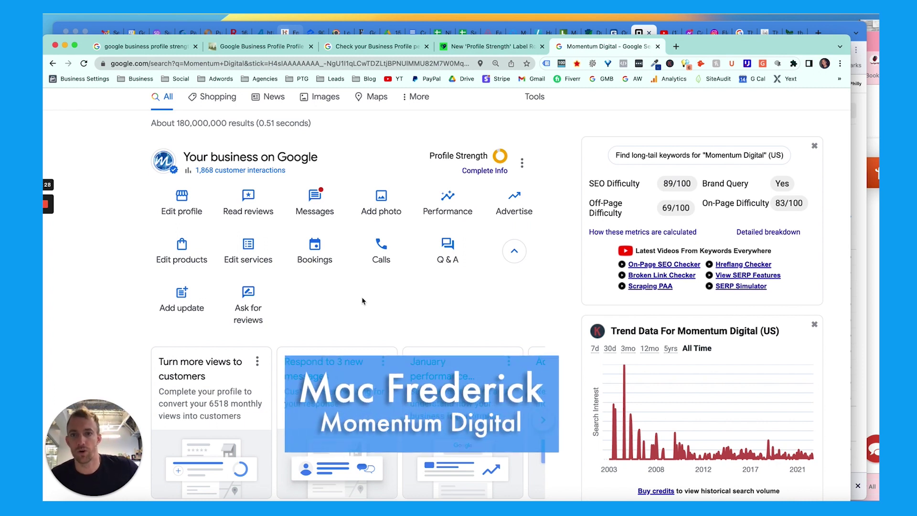
- Load needmomentum.com in a new tab, then return to the top of the 'google business profile strength' results
{"action": "left_click", "coordinate": [675, 46]}
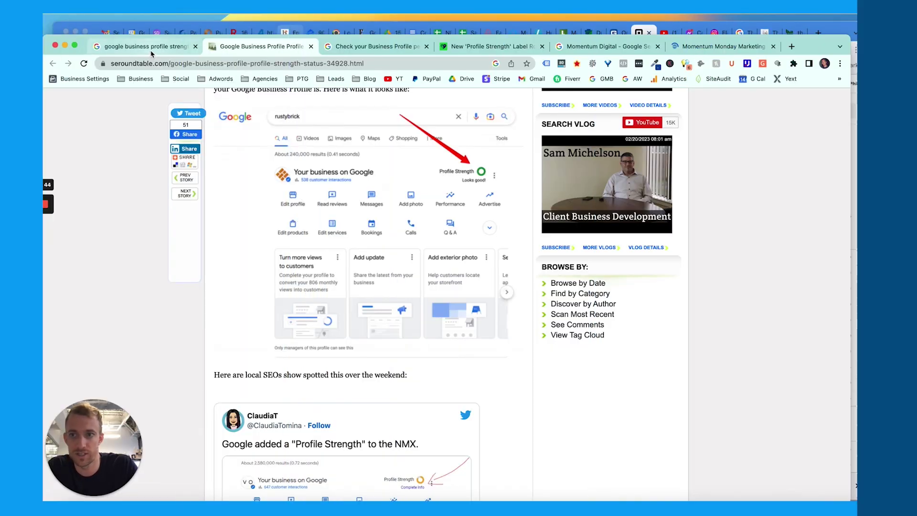
{"action": "left_click", "coordinate": [151, 53]}
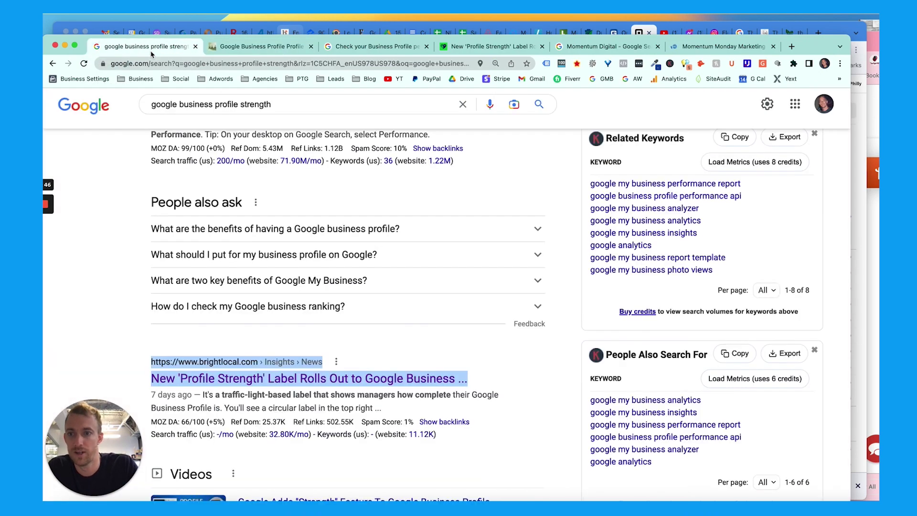
{"action": "scroll", "coordinate": [225, 153], "scroll_direction": "up", "scroll_amount": 10}
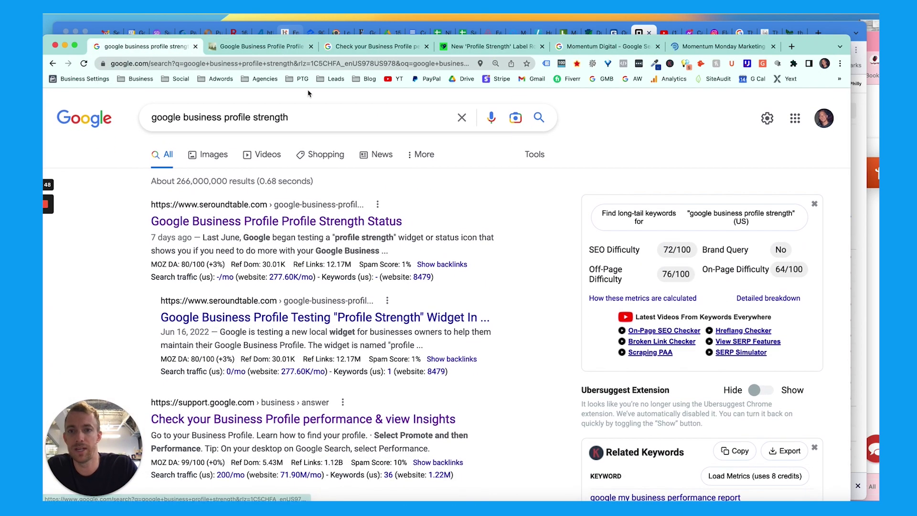